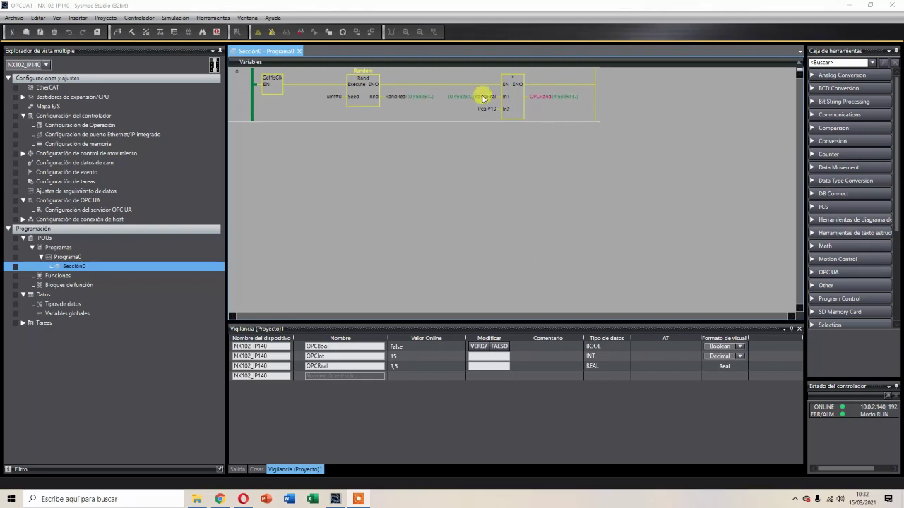
Step: Review the OPC UA server configuration, the Sección0 ladder program and the published global variables of the NX102_IP140 project
left_click(99, 211)
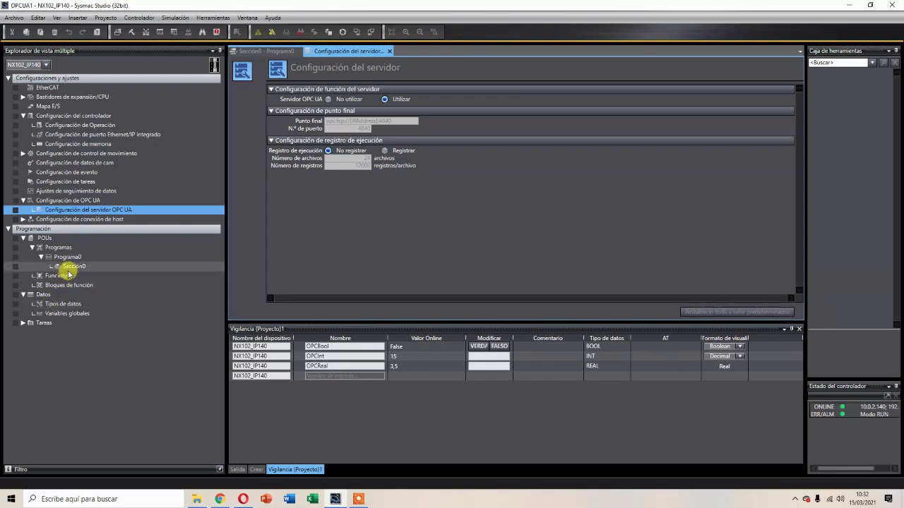
left_click(69, 267)
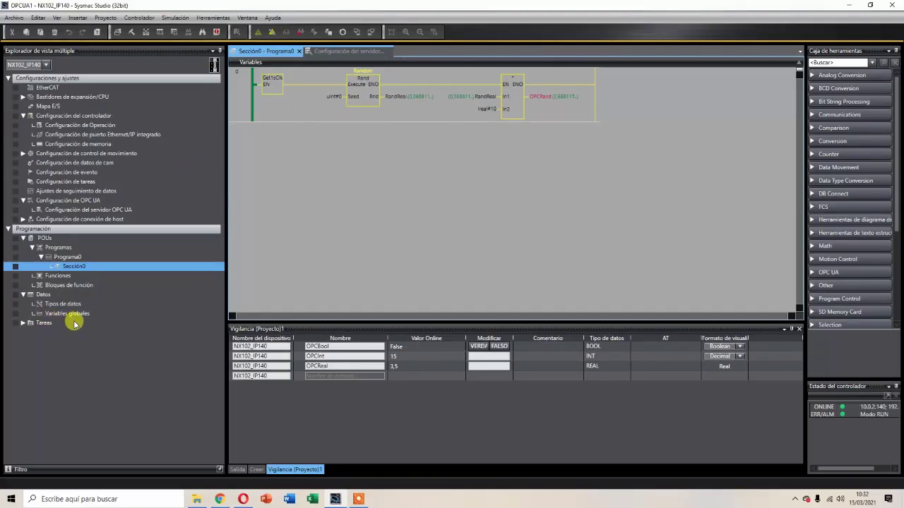
left_click(73, 316)
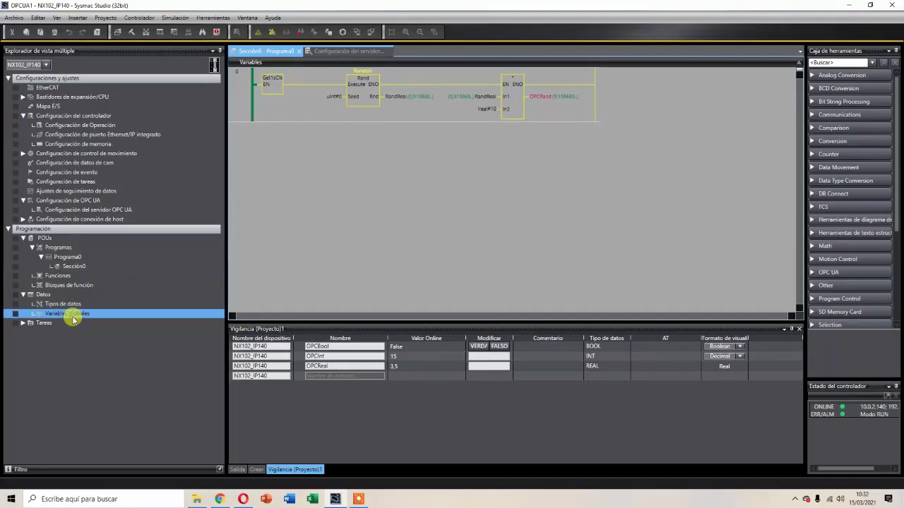
double_click(73, 319)
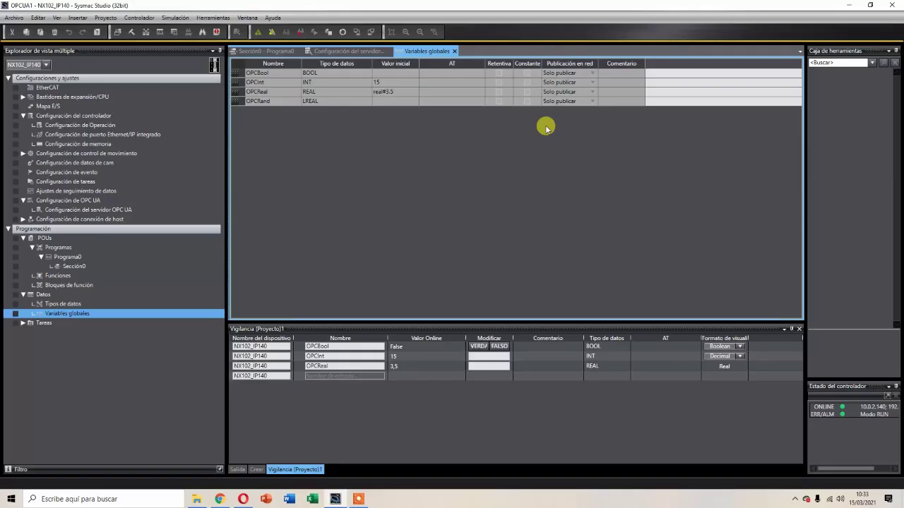
Step: Switch to the OpcExpert folder in File Explorer and launch OPC Expert as administrator, moving its window clear
left_click(191, 502)
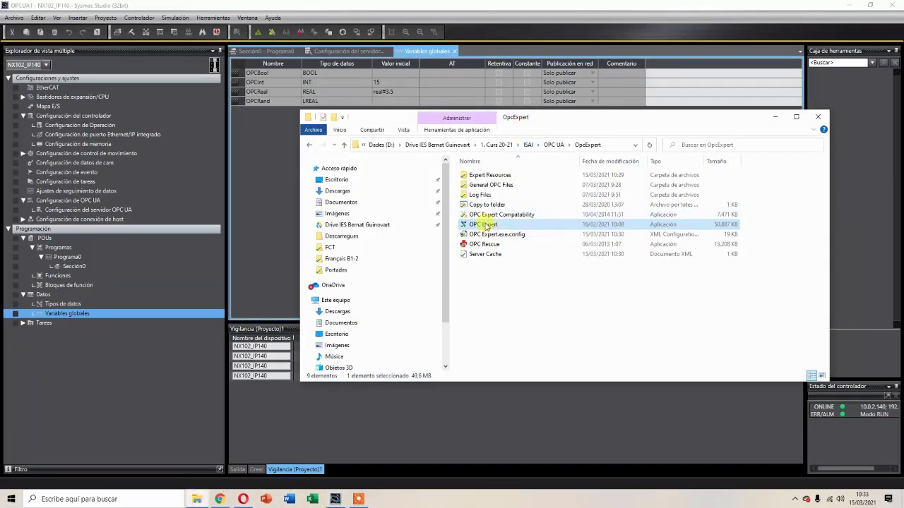
mouse_move(485, 226)
right_click(488, 226)
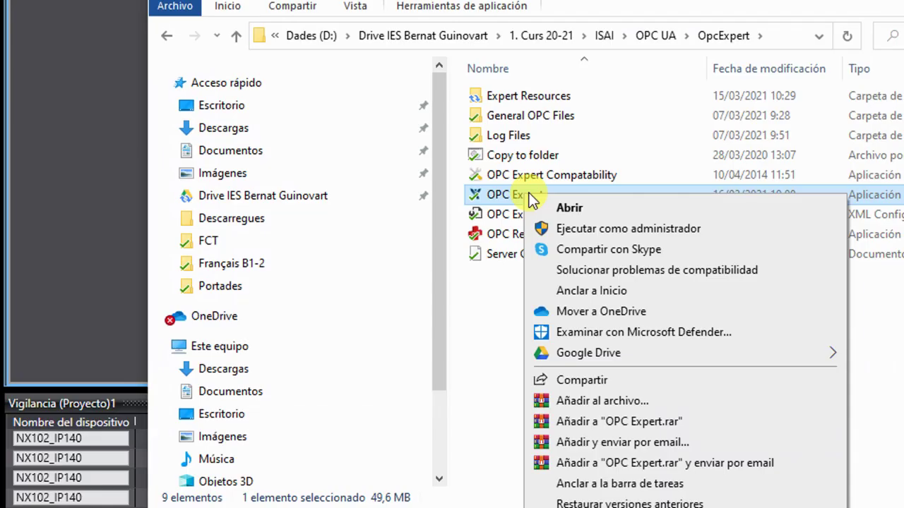
left_click(613, 228)
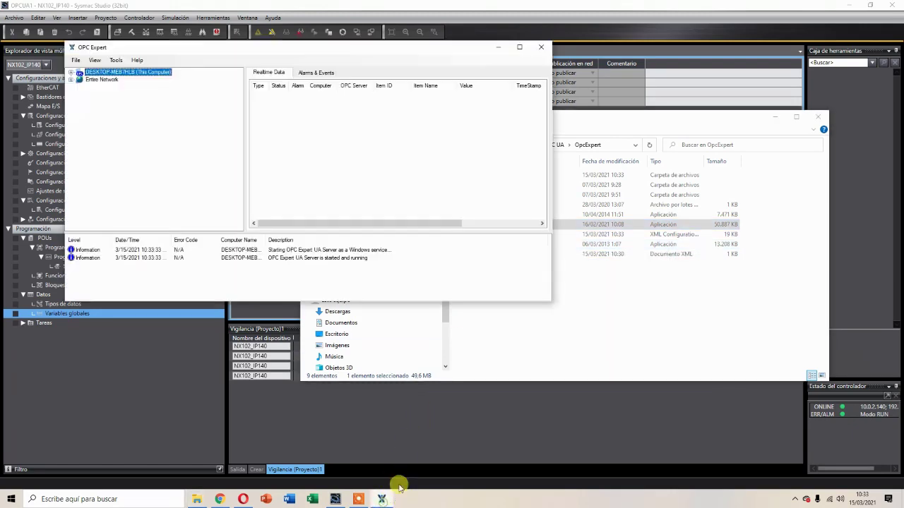
left_click_drag(256, 46, 473, 145)
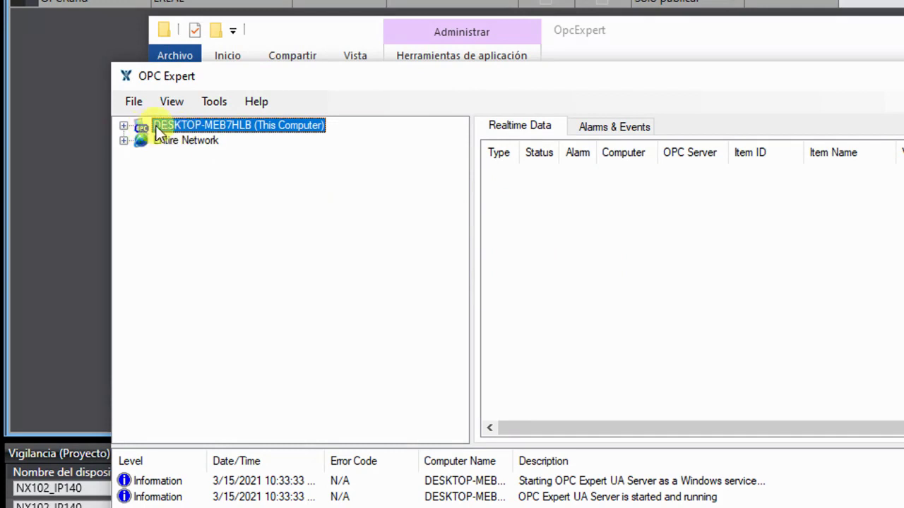
Step: Start adding an OPC server under this computer, with type UA and vendor Omron NX
right_click(187, 125)
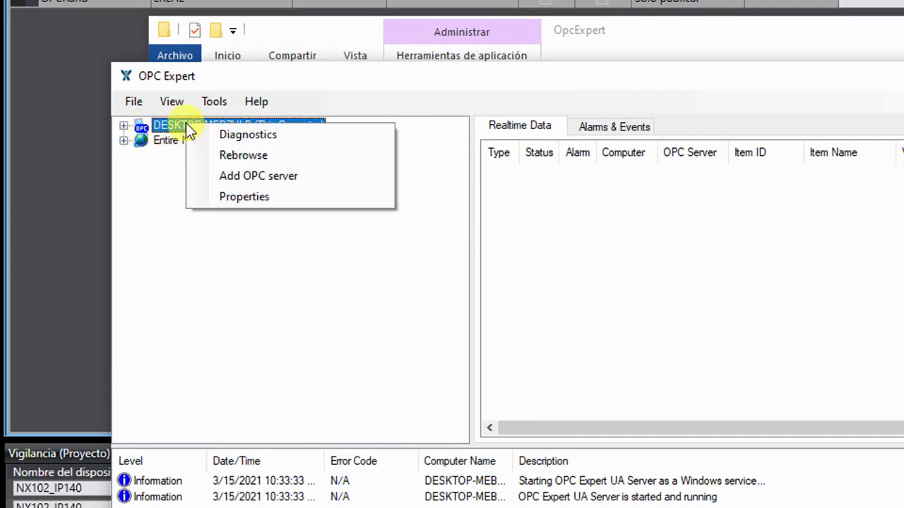
left_click(273, 177)
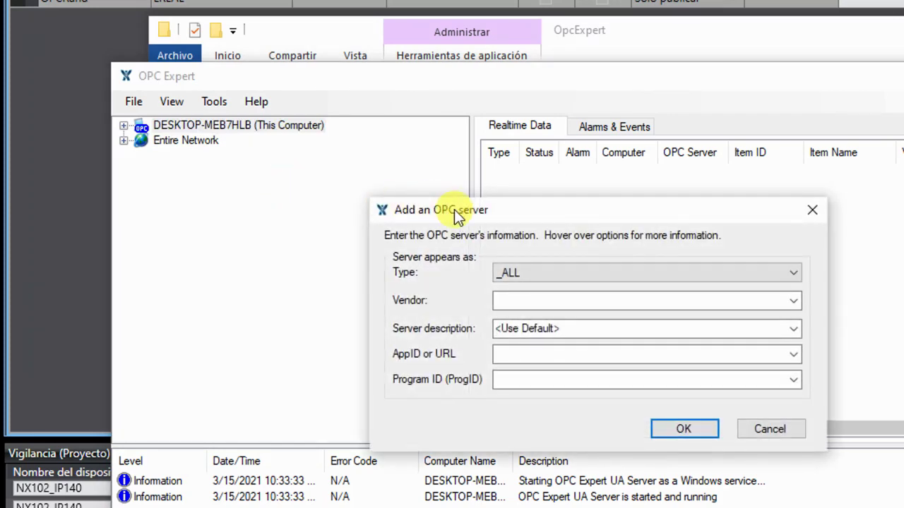
left_click_drag(454, 210, 422, 179)
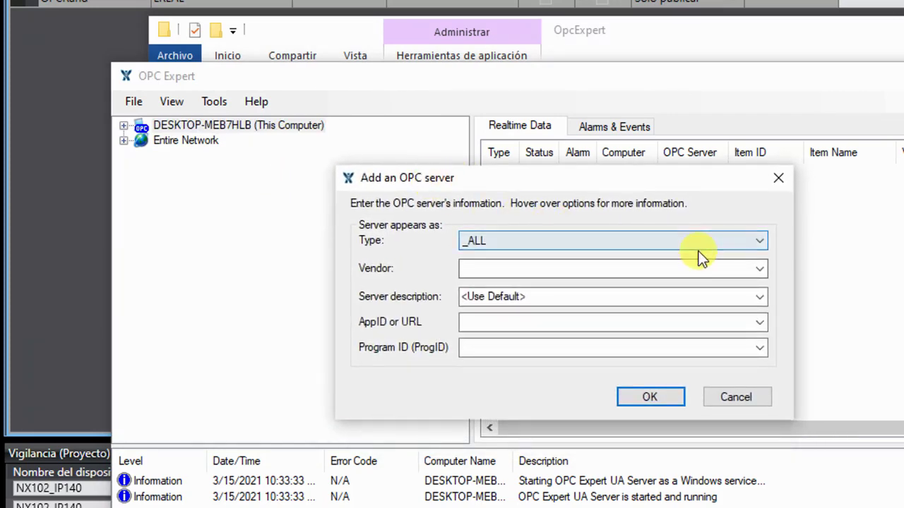
left_click(762, 243)
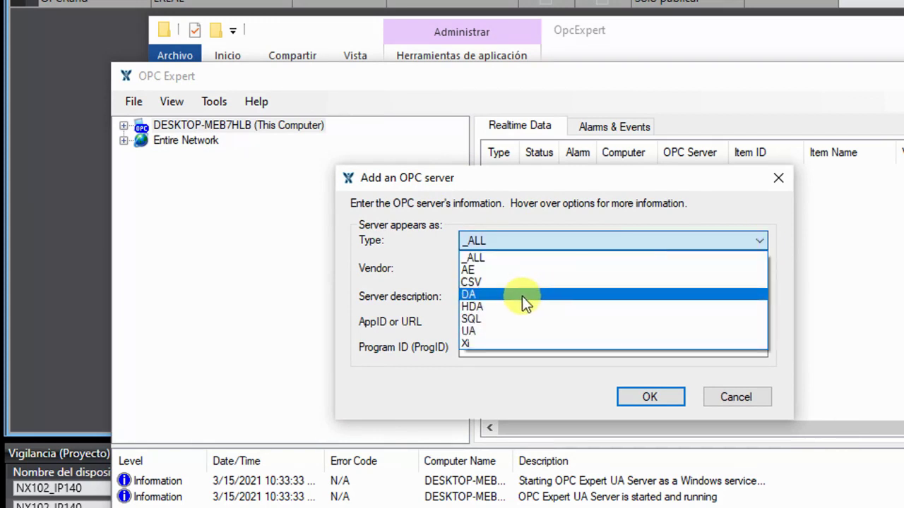
left_click(499, 332)
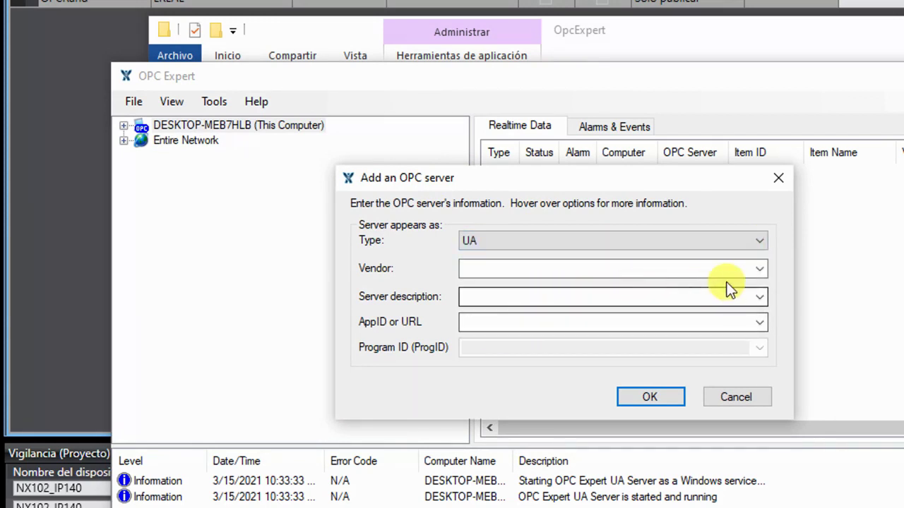
left_click(759, 269)
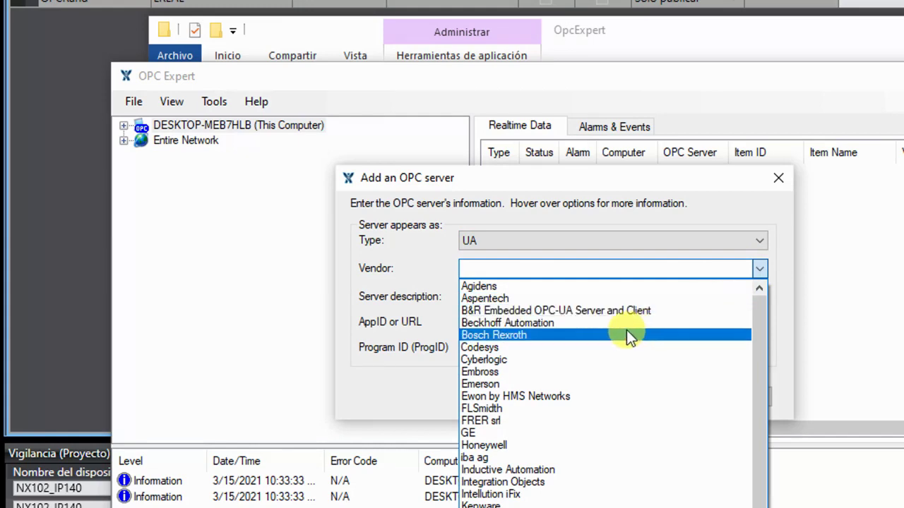
scroll(607, 335, "down", 2)
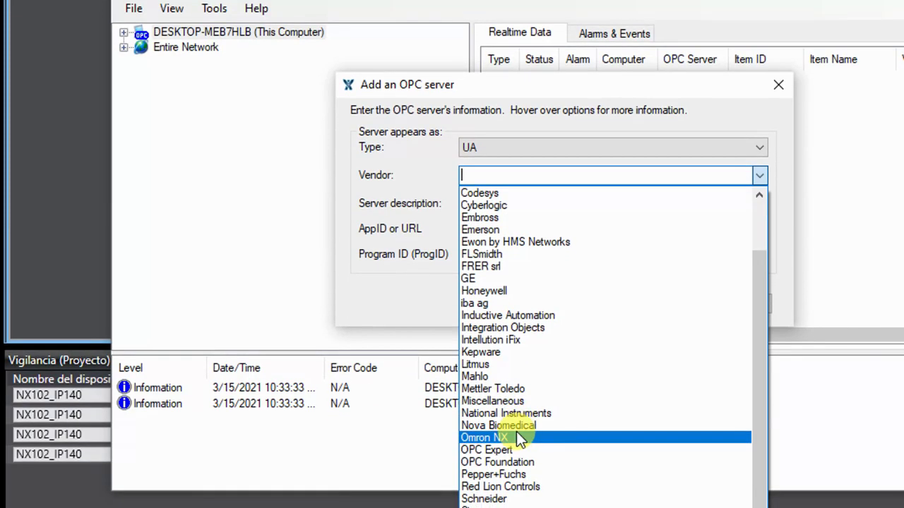
left_click(516, 432)
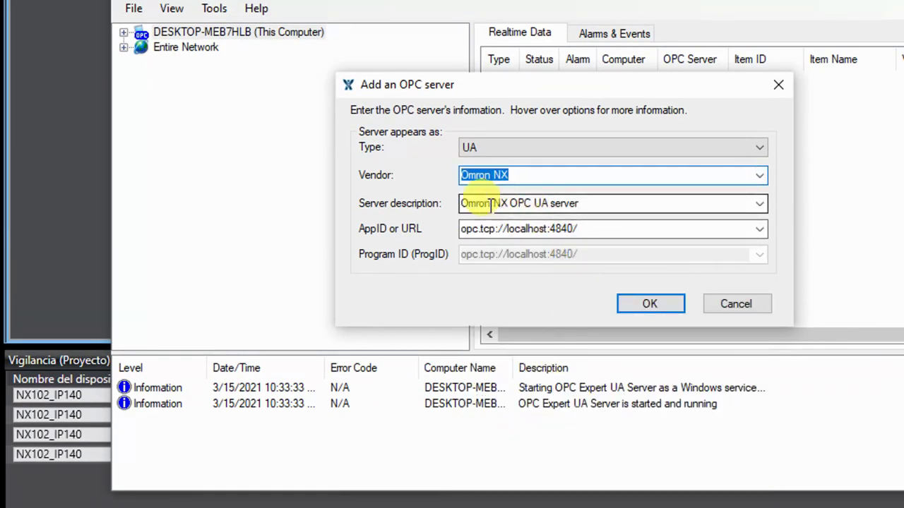
Step: Set the new server's URL to opc.tcp://10.0.2.140:4840/ and add the server
left_click(550, 230)
left_click(553, 232)
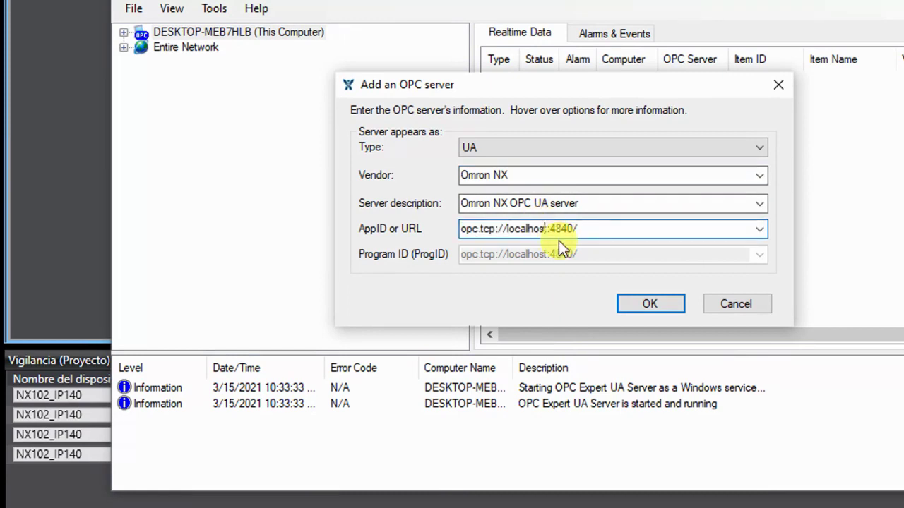
key("BackSpace")
key("BackSpace")
key("BackSpace")
key("BackSpace")
key("BackSpace")
key("BackSpace")
key("BackSpace")
key("BackSpace")
key("BackSpace")
type("10.0.2.140")
left_click(663, 302)
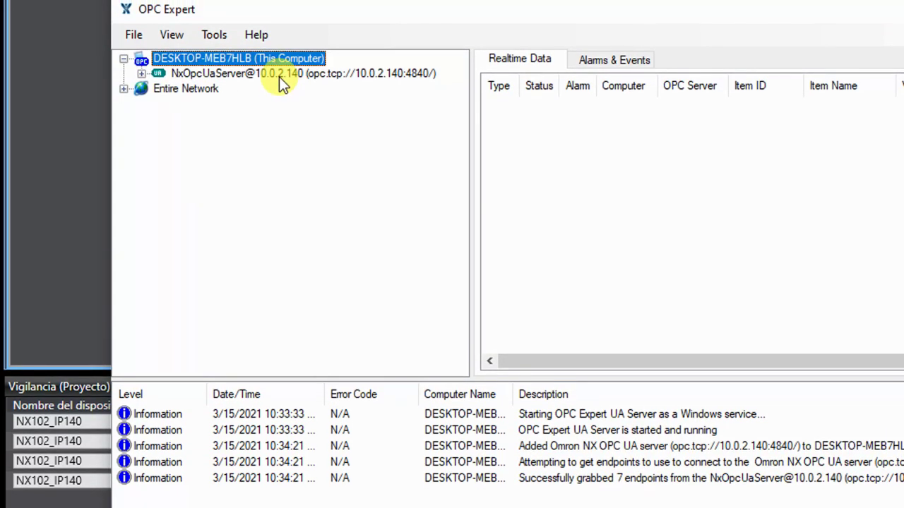
Step: Connect to NxOpcUaServer and subscribe to OPCBool, OPCInt, OPCRand and OPCReal from the GlobalVars of NX102_IP140
double_click(279, 76)
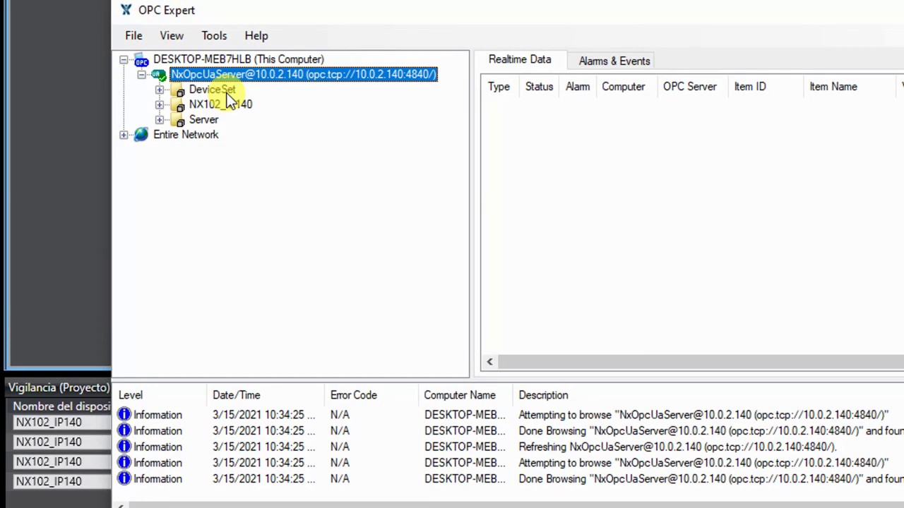
left_click(158, 106)
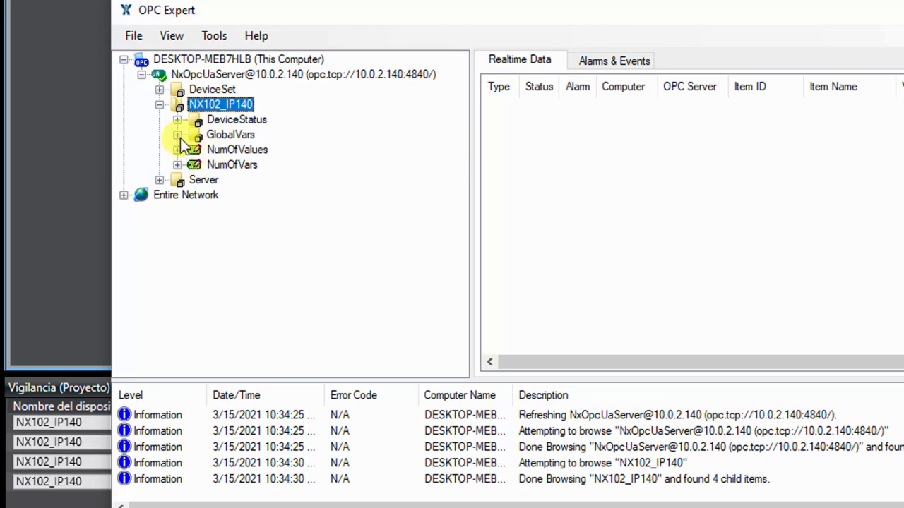
left_click(178, 136)
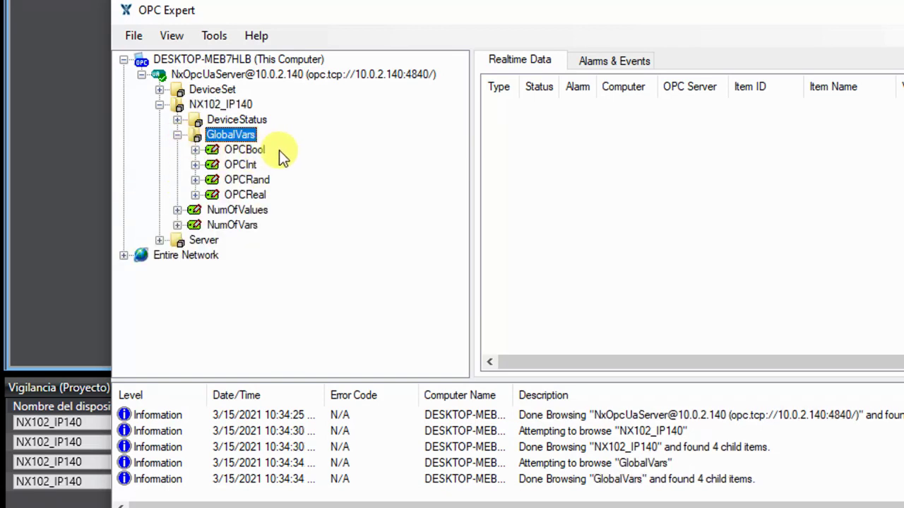
left_click_drag(265, 151, 485, 150)
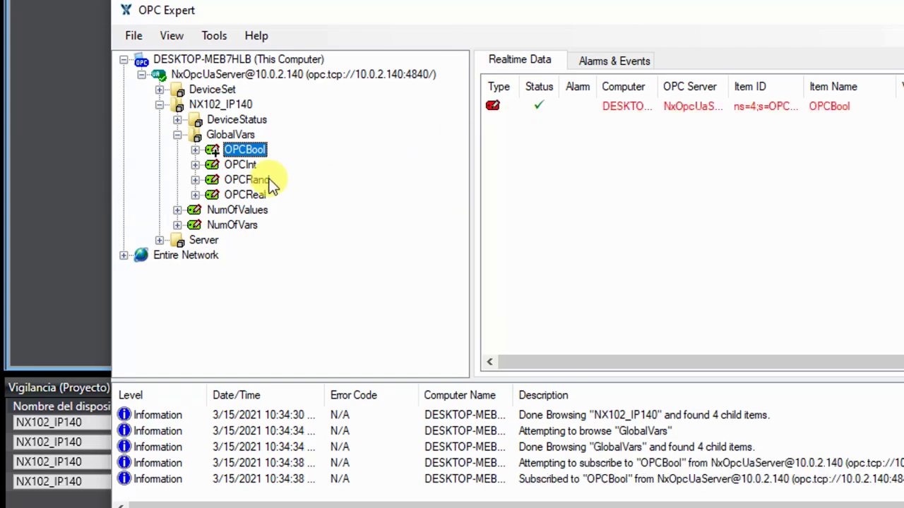
left_click_drag(242, 165, 485, 157)
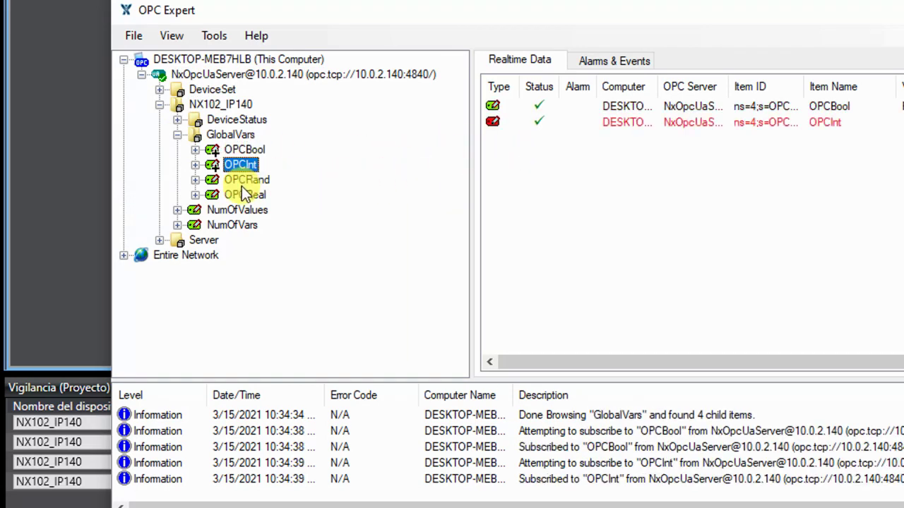
left_click_drag(247, 180, 509, 177)
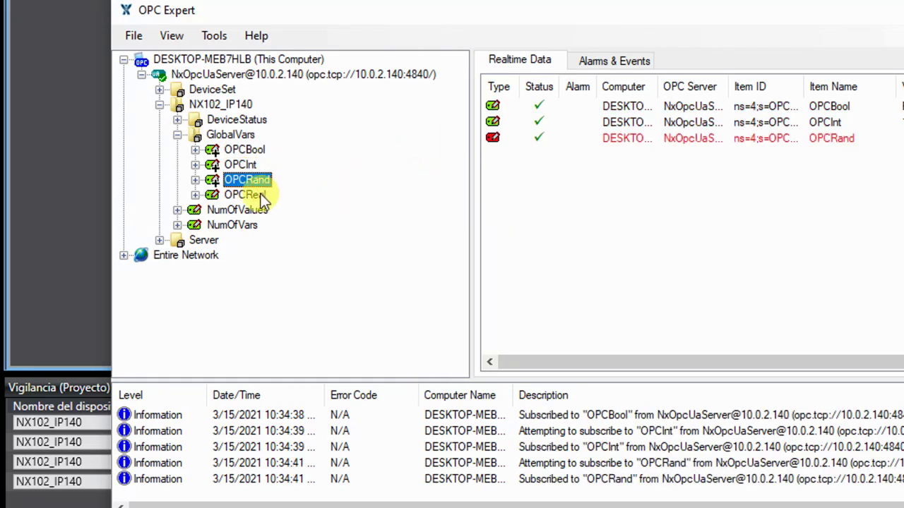
left_click_drag(261, 195, 521, 179)
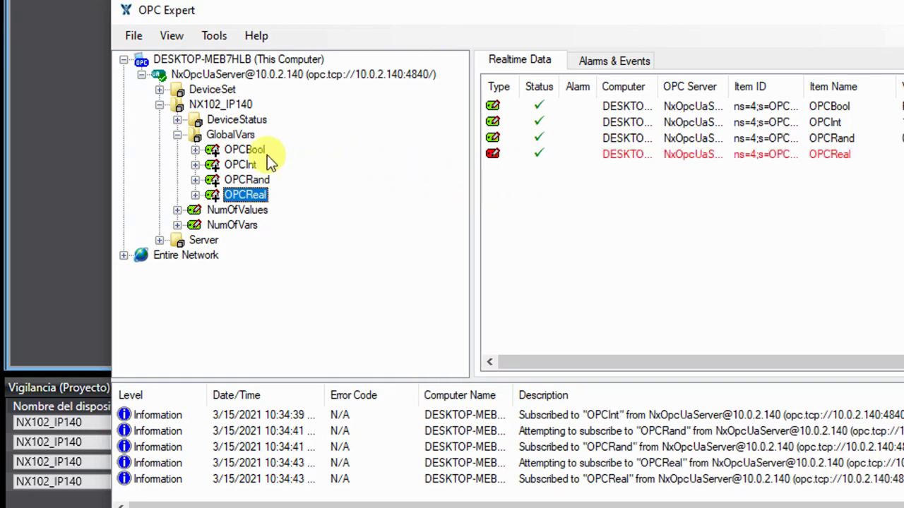
Step: Add the Mode item from the DeviceStatus folder of NX102_IP140 to the realtime data
left_click(177, 120)
left_click(236, 120)
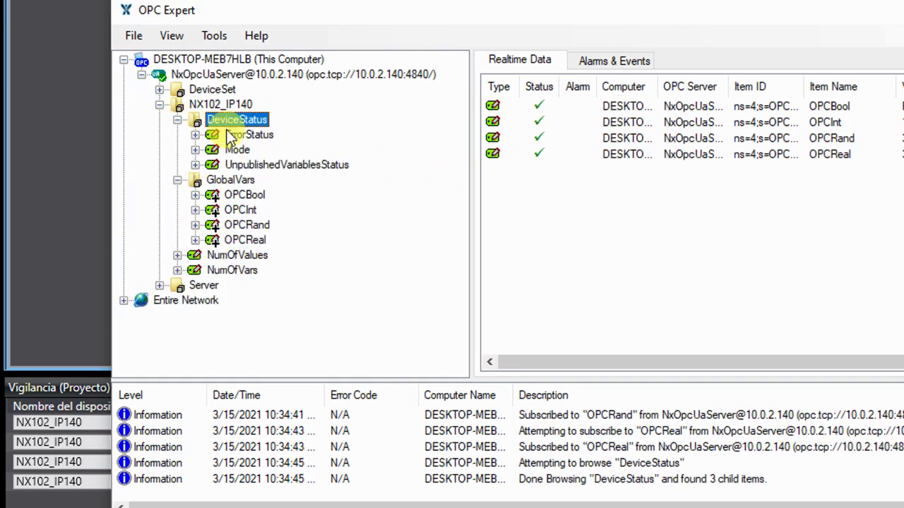
left_click_drag(236, 150, 578, 207)
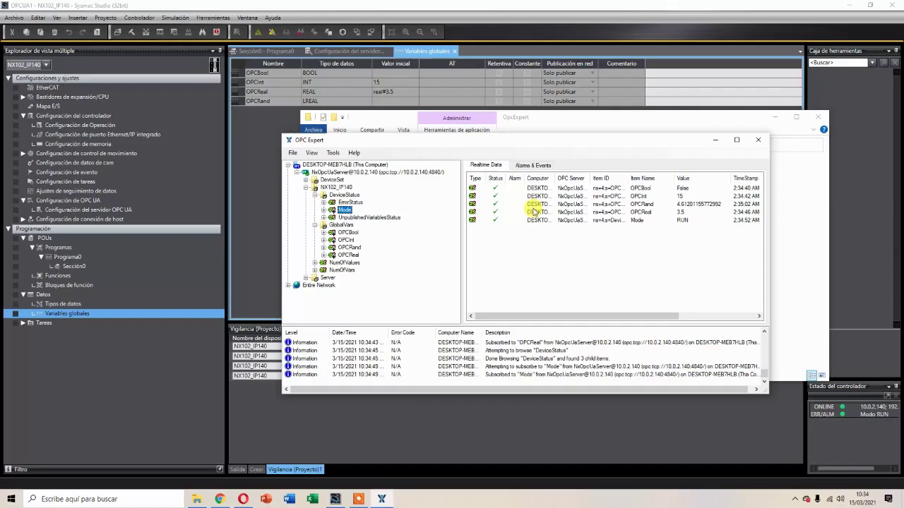
Step: In the general options, set Excel connectivity to a semicolon separator and a comma decimal, and apply the settings
left_click(335, 155)
left_click(376, 238)
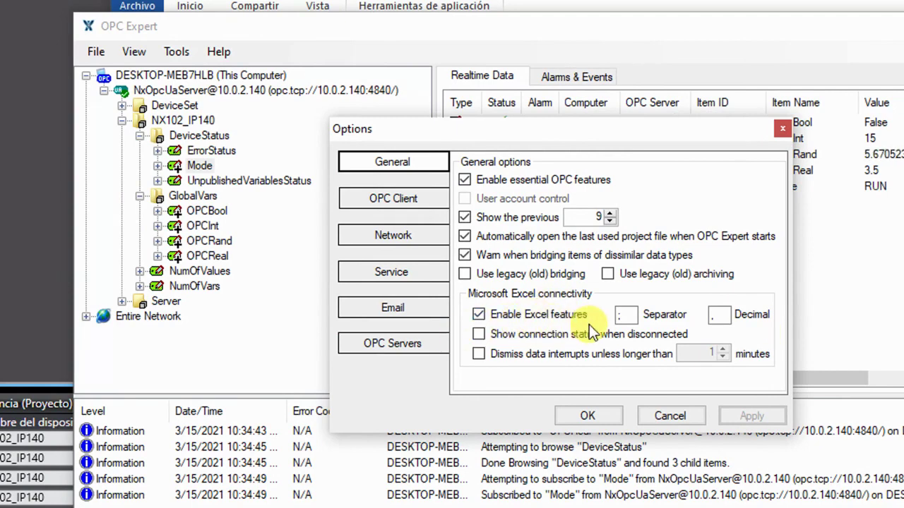
left_click(626, 315)
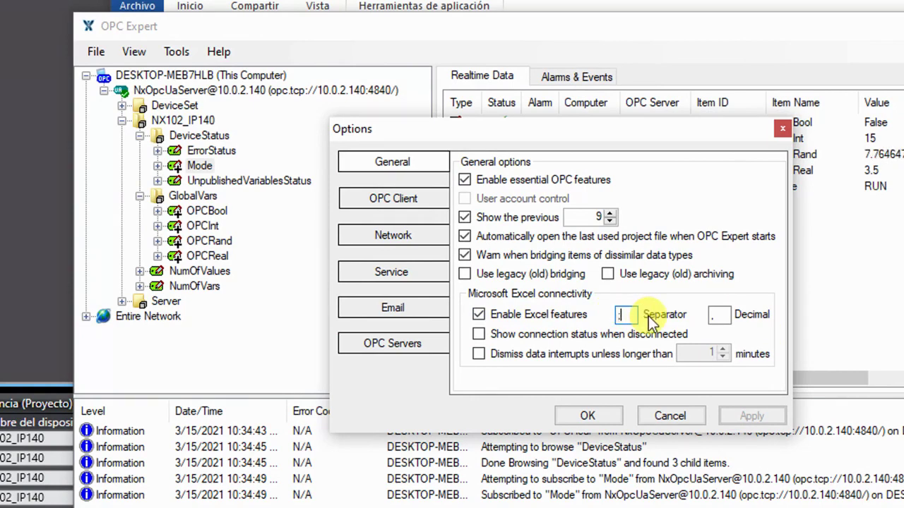
key("BackSpace")
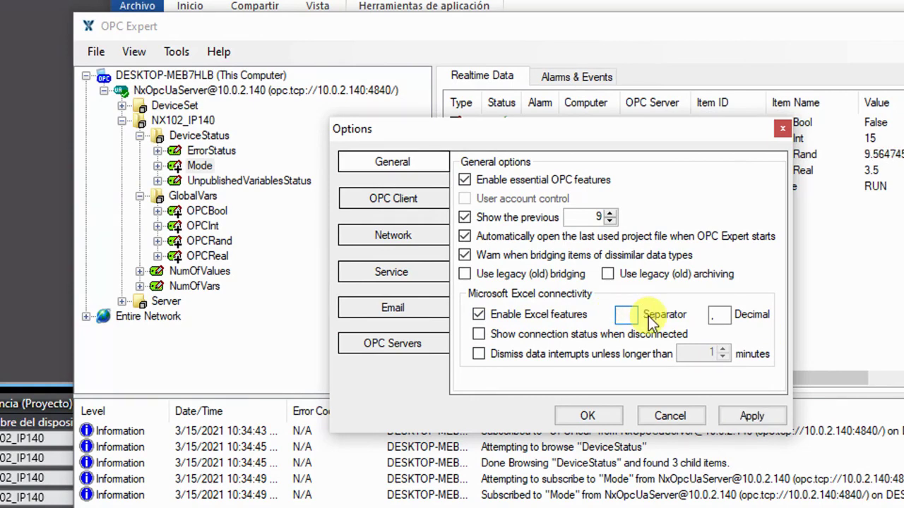
type(";")
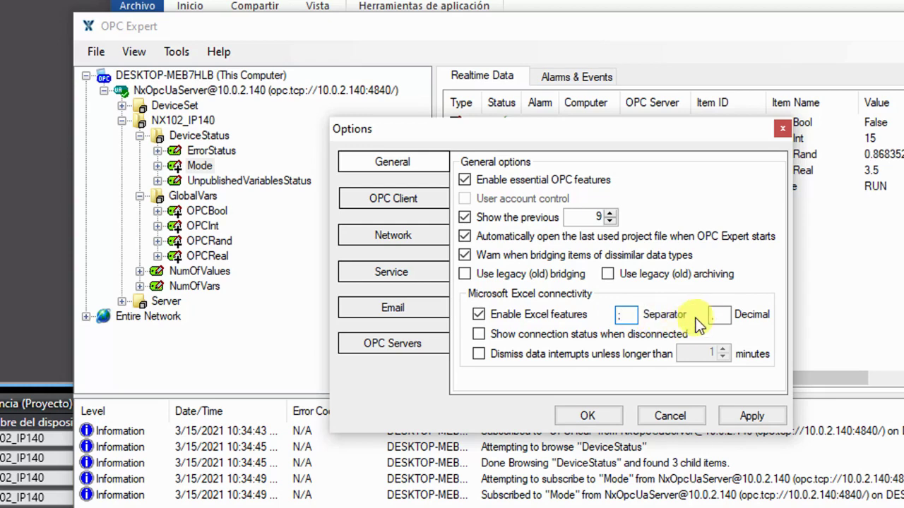
left_click(716, 316)
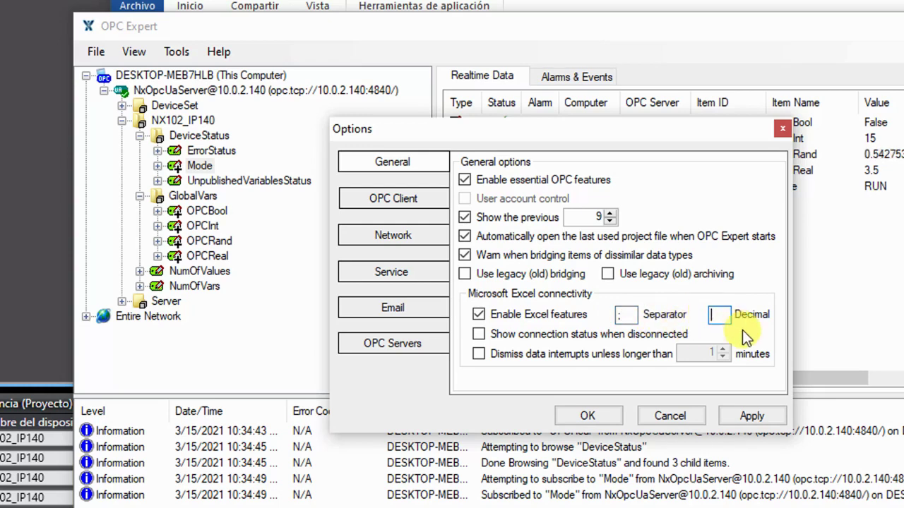
key("BackSpace")
type(".")
key("BackSpace")
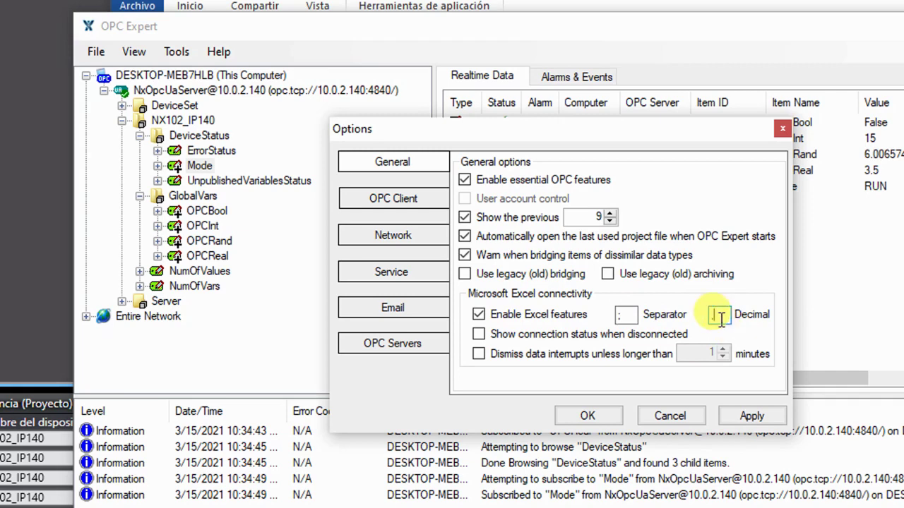
left_click(768, 416)
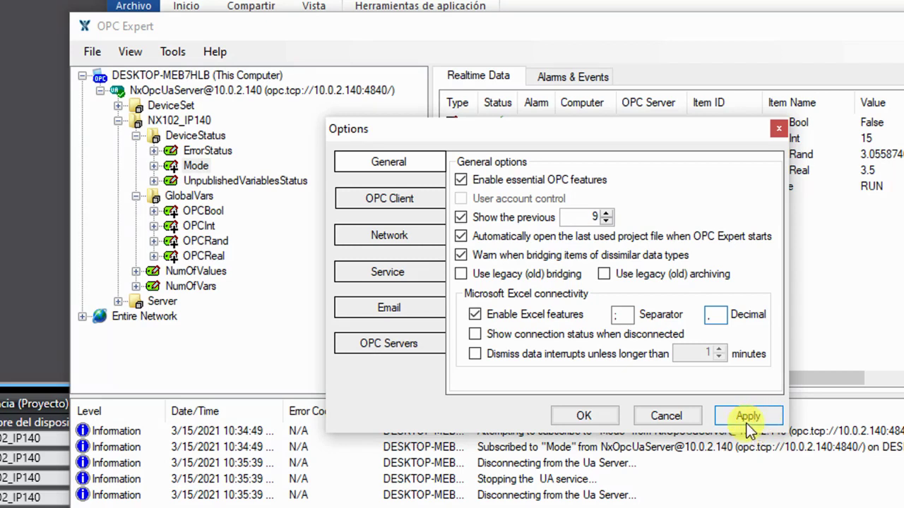
left_click(595, 418)
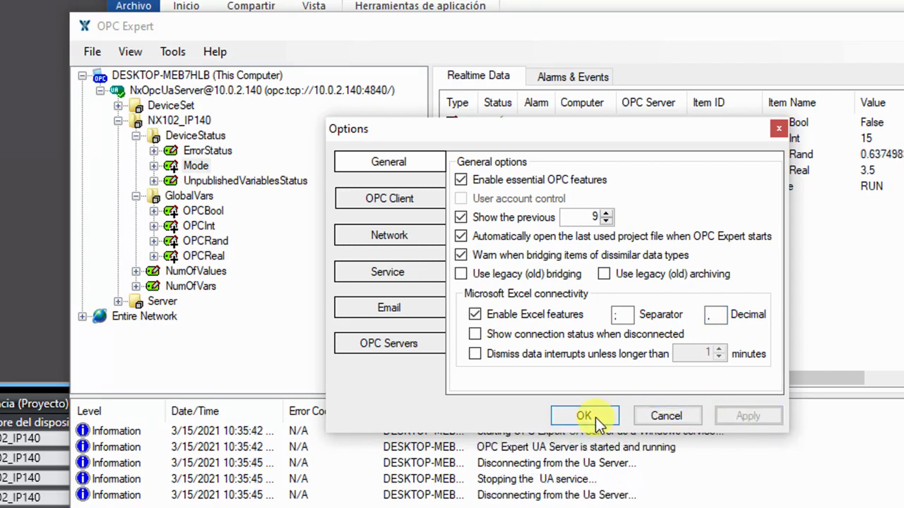
Step: Confirm the options, switch to Excel and create a blank workbook, keeping the OPC Expert realtime data visible
left_click(591, 416)
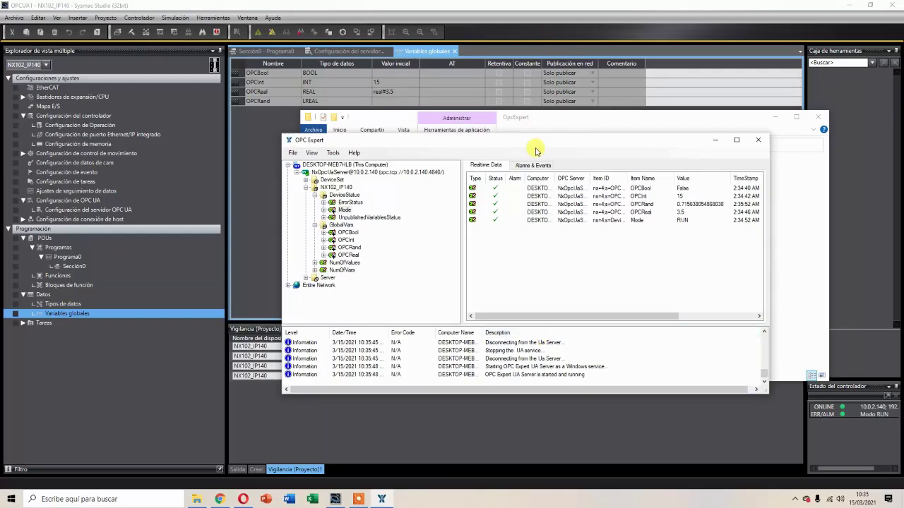
left_click_drag(530, 149, 413, 62)
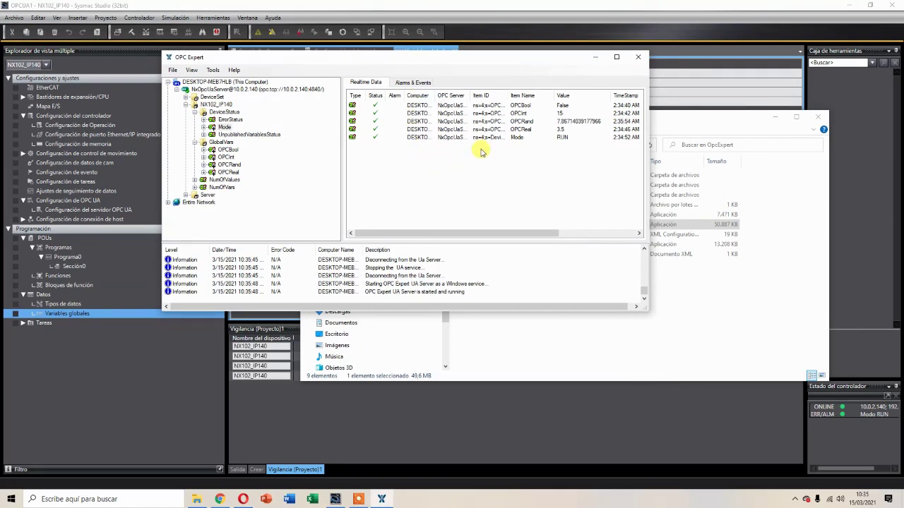
left_click(312, 500)
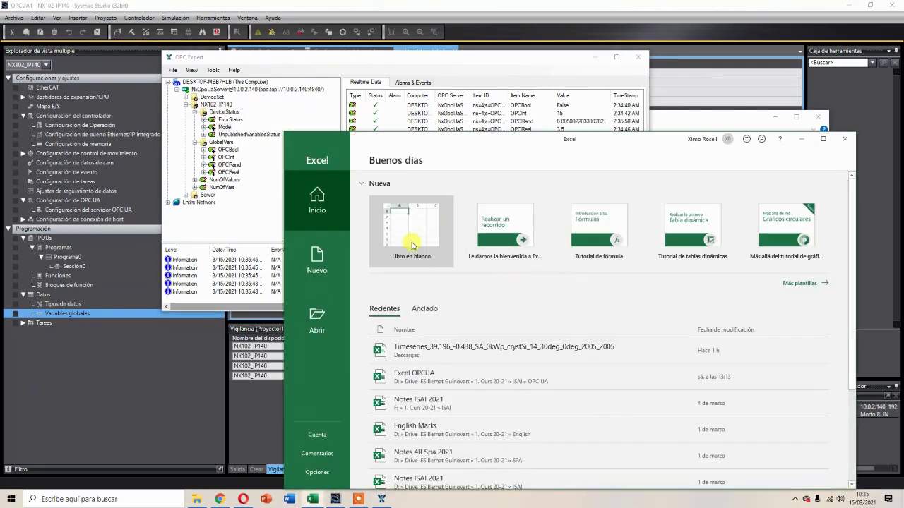
left_click(413, 245)
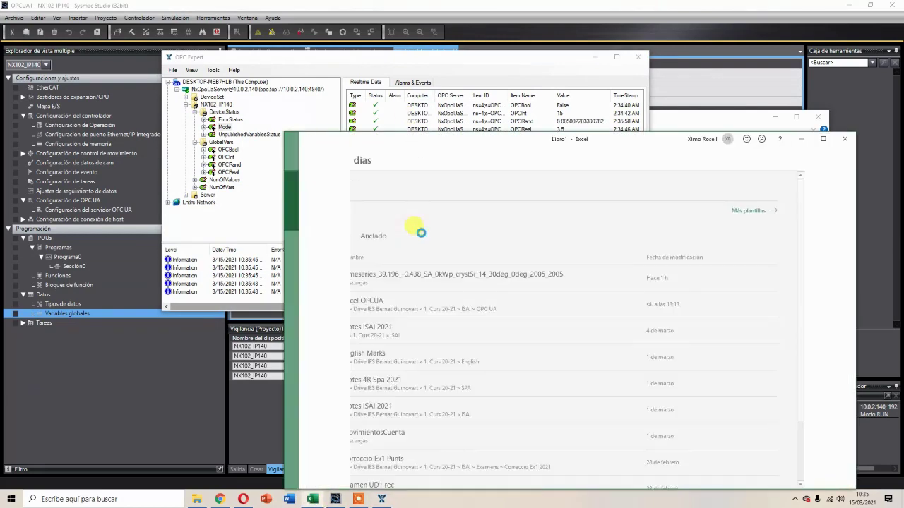
left_click_drag(513, 130, 491, 193)
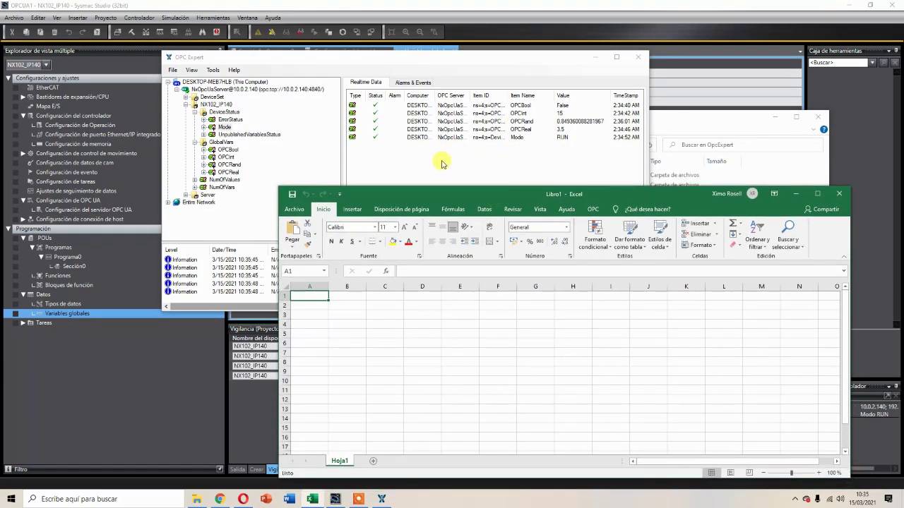
Step: Link all five realtime items, OPCBool, OPCInt, OPCRand, OPCReal and Mode, from OPC Expert into the worksheet range C4:C8
left_click_drag(456, 163, 387, 100)
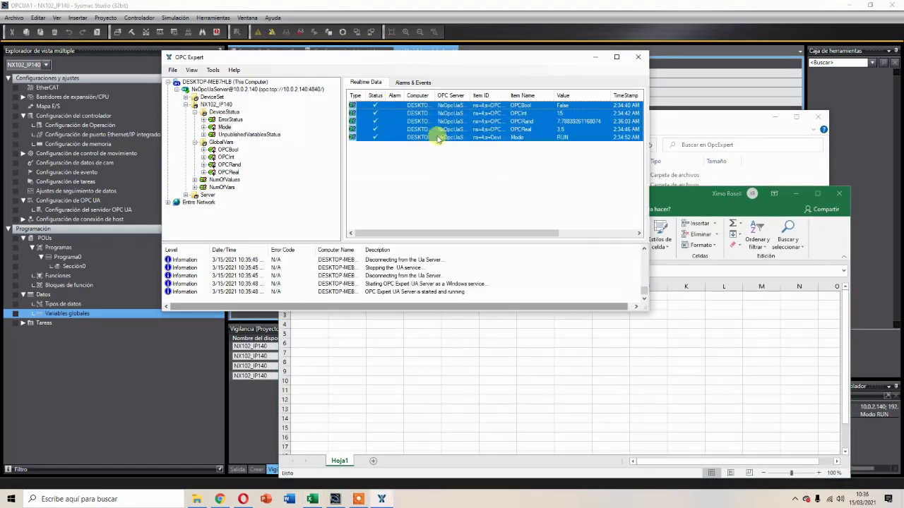
left_click_drag(419, 130, 379, 320)
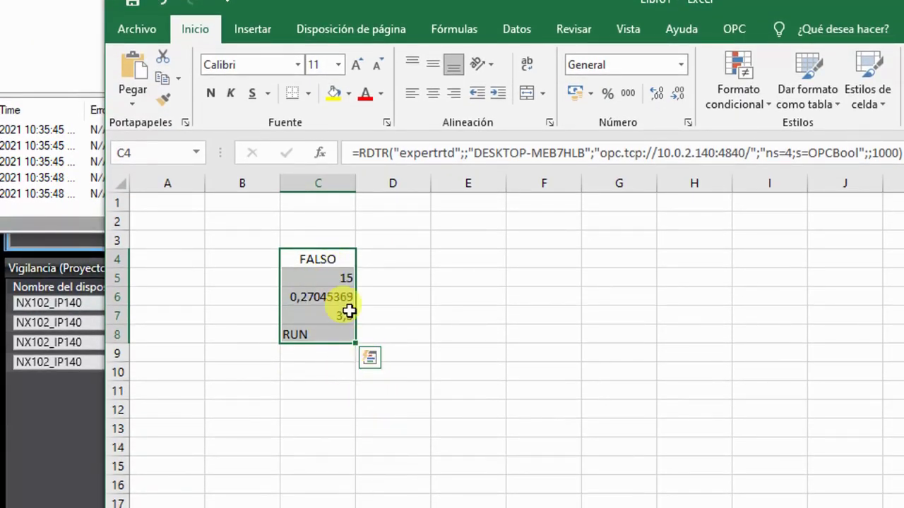
Step: Switch to Sysmac Studio, modify OPCInt's online value to 456 in the watch list, and return to Excel
key("alt+Tab")
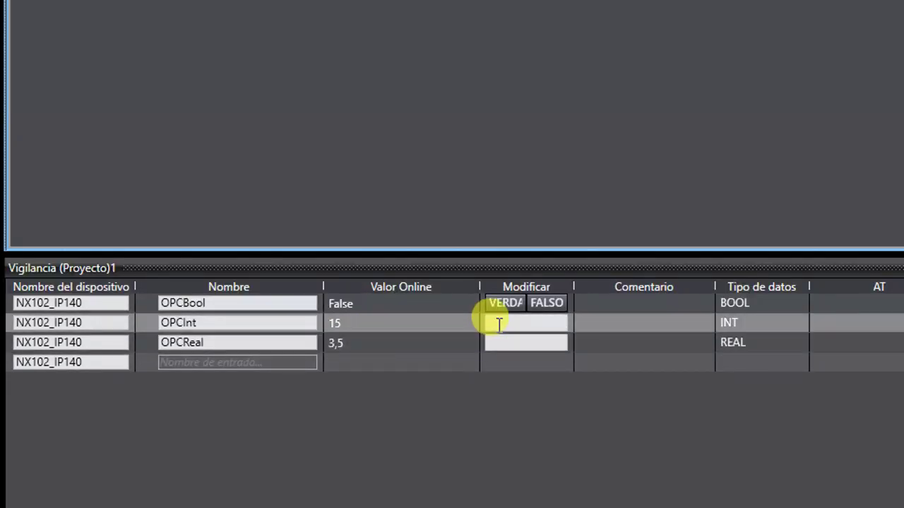
left_click(526, 323)
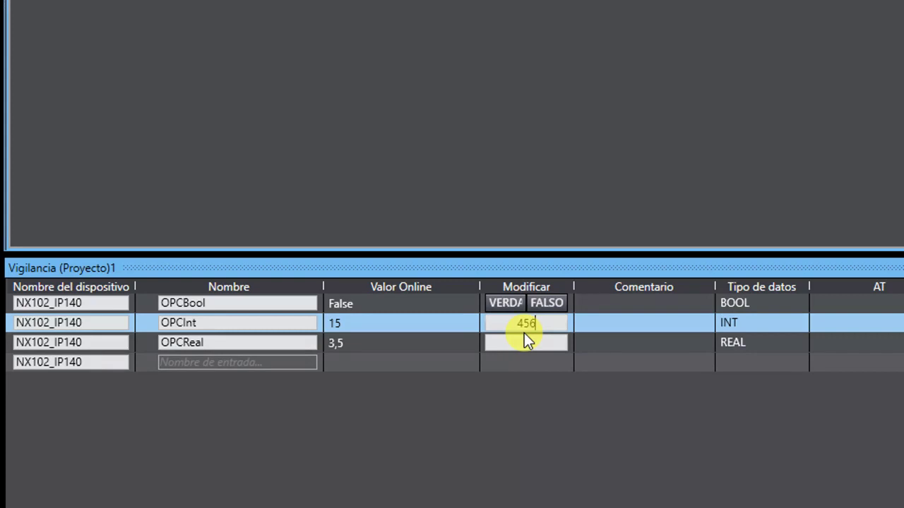
key("alt+Tab")
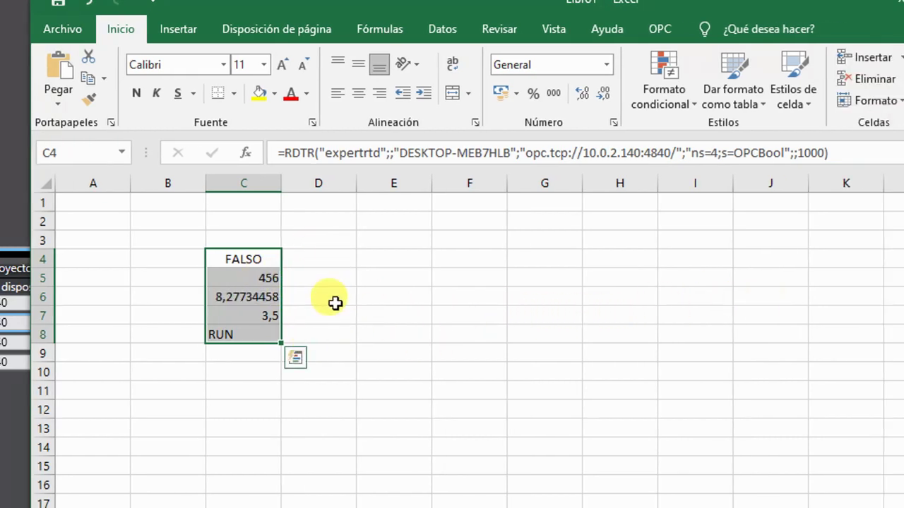
Step: Enter the column headings PLC in C2 and Excel in D2
left_click(248, 241)
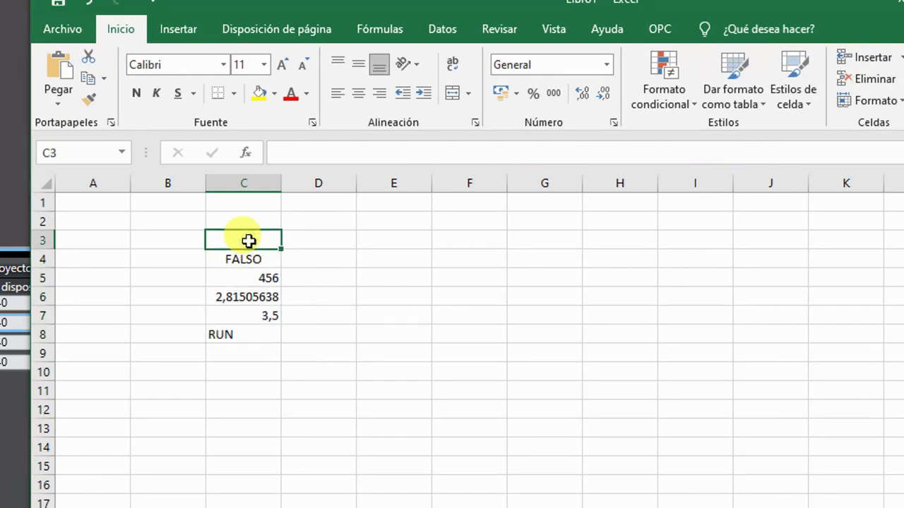
key("Up")
type("PLC")
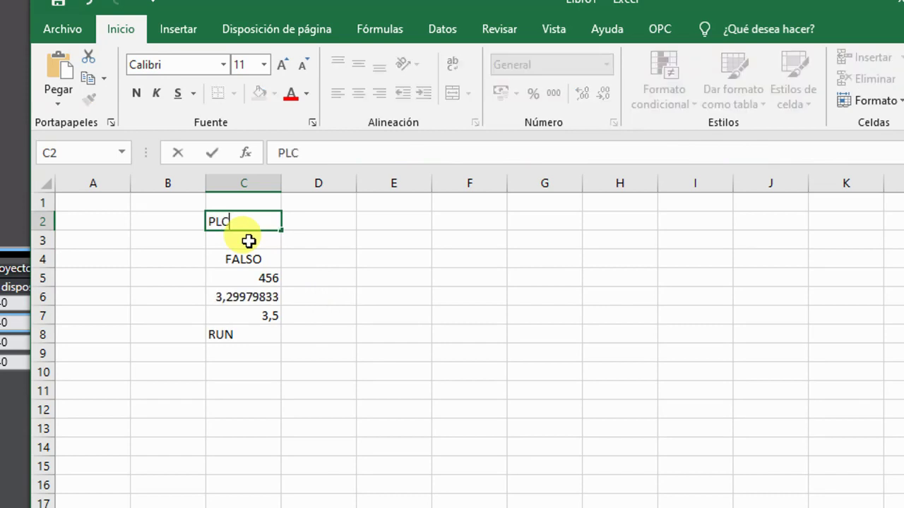
key("Tab")
type("Ex")
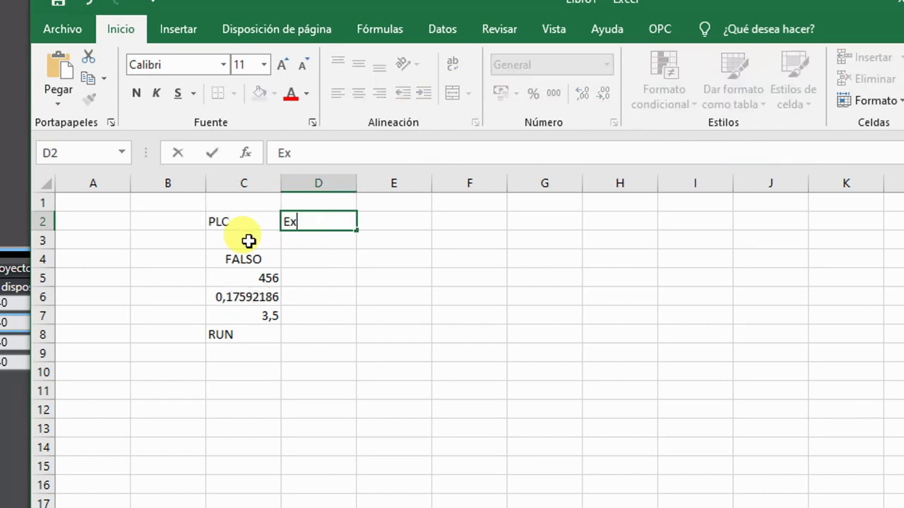
key("Return")
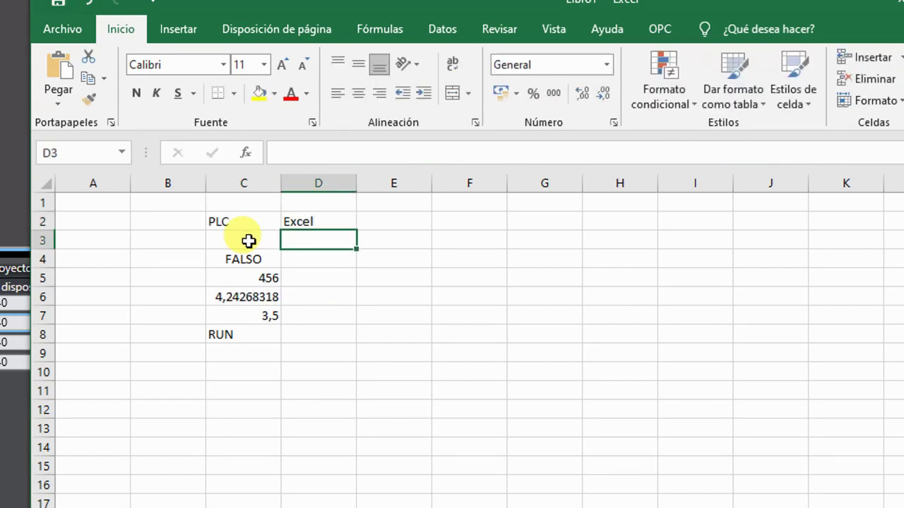
Step: Examine the RDTR formulas behind the linked OPCInt, OPCRand and OPCReal values in C5 to C7
key("Return")
key("Return")
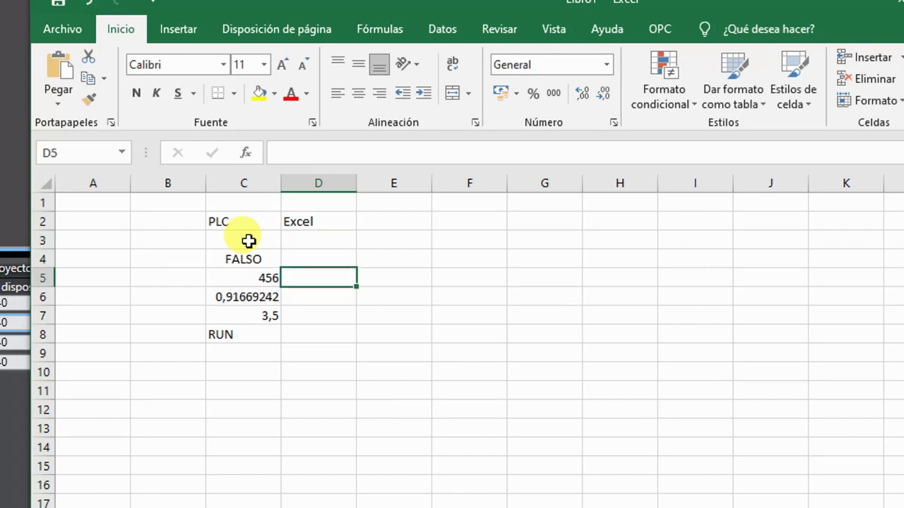
key("Left")
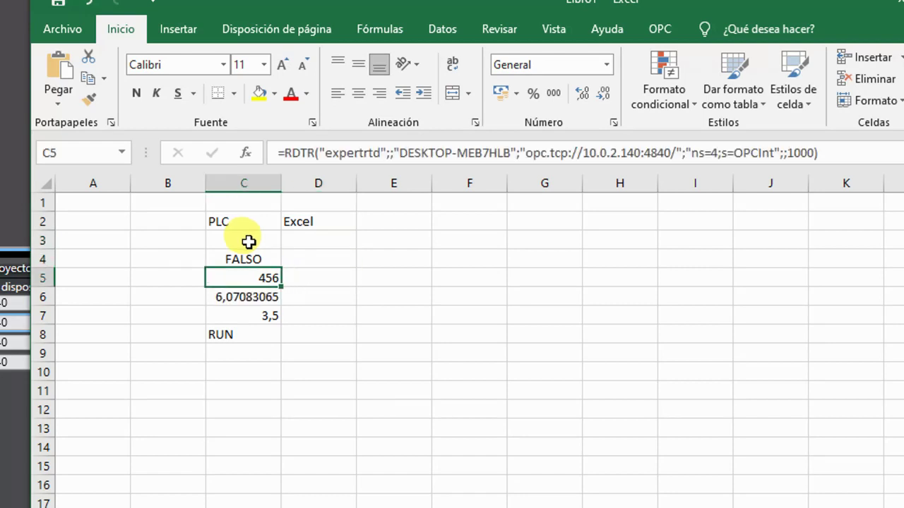
left_click(260, 298)
left_click(267, 312)
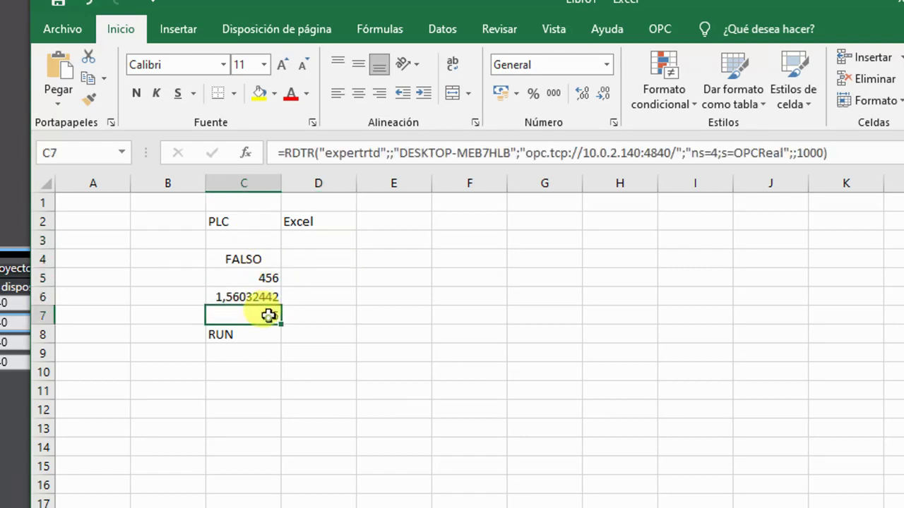
left_click(267, 281)
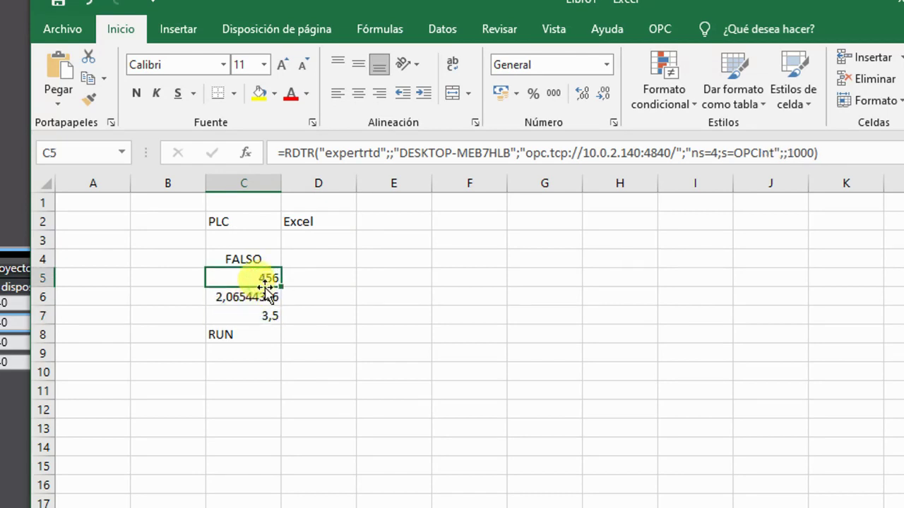
left_click(259, 299)
Step: Edit the OPCInt formula in C5 to use an update rate of 100 and add D5 as its write value argument
left_click(263, 280)
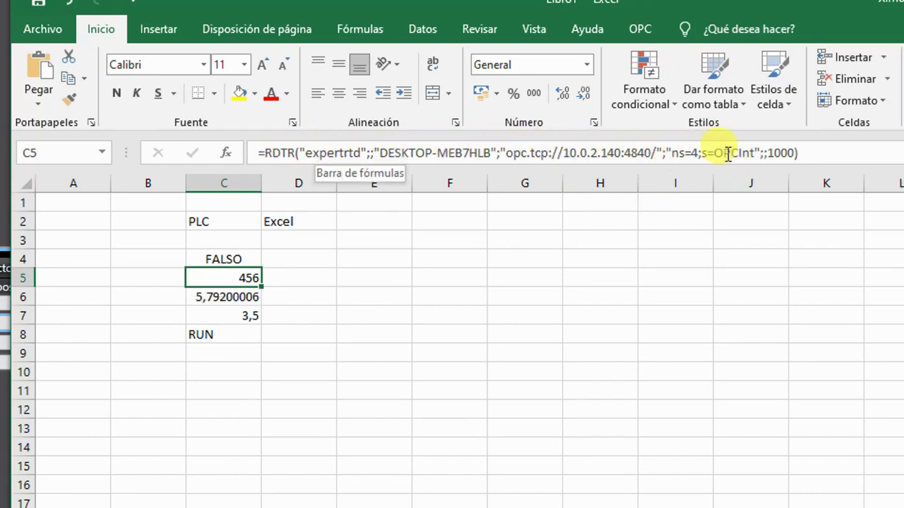
left_click(770, 152)
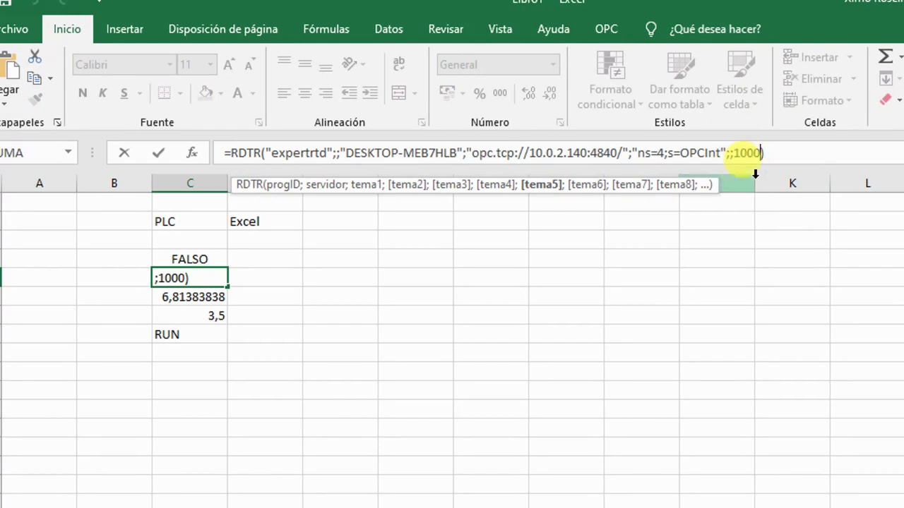
key("Left")
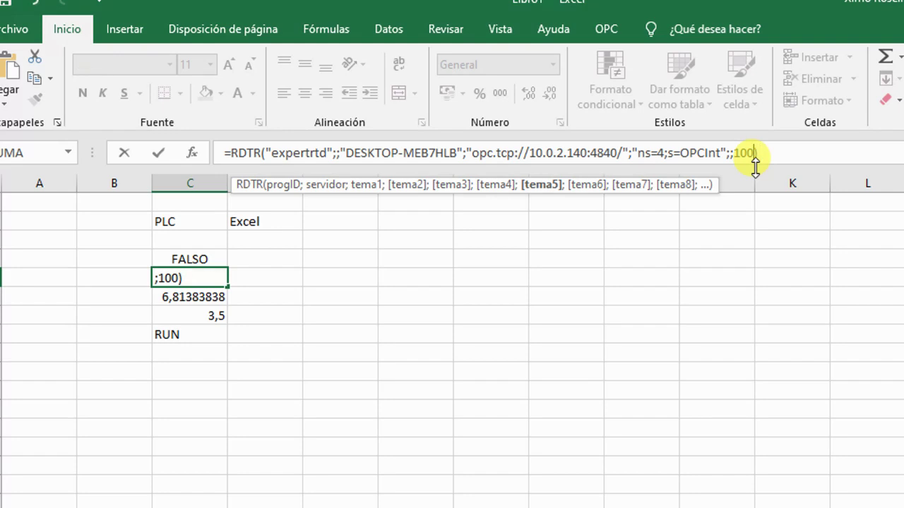
type(";")
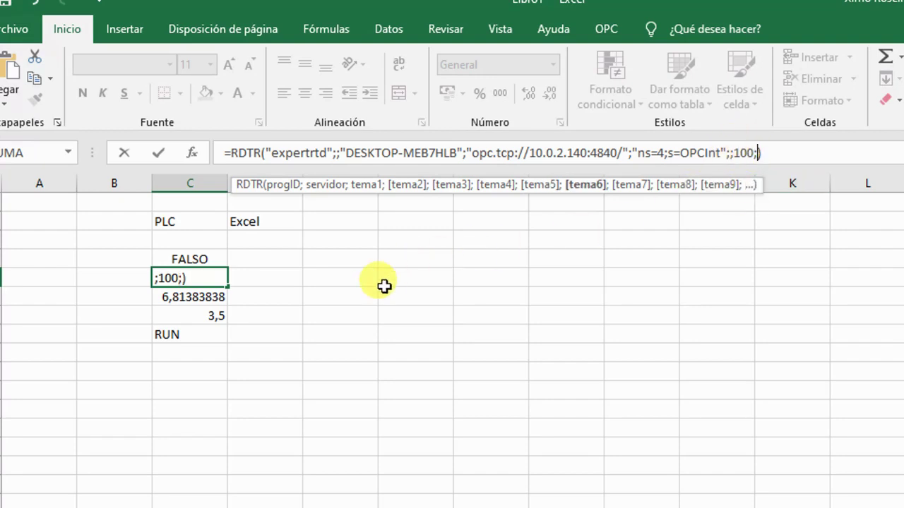
left_click(281, 281)
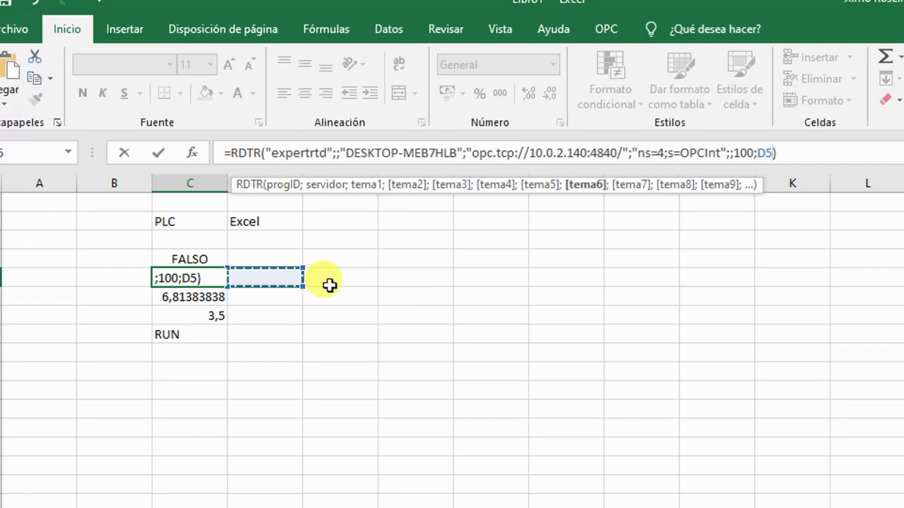
key("Return")
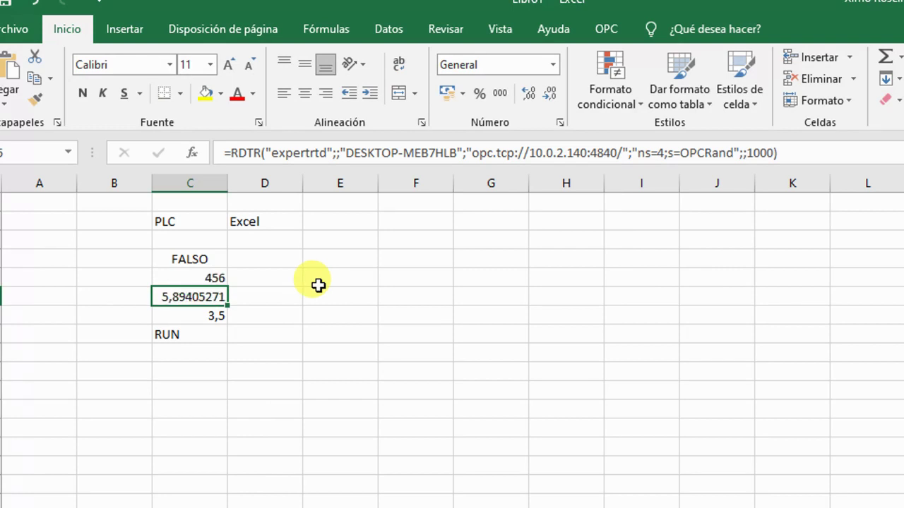
Step: Enter 123 in D5 to write it to OPCInt, and check the linked cell C5
left_click(280, 278)
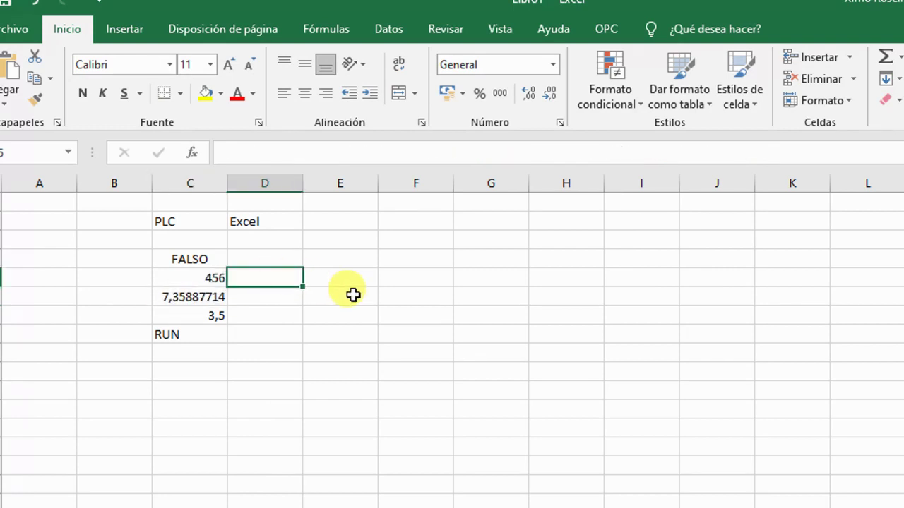
type("123")
key("Return")
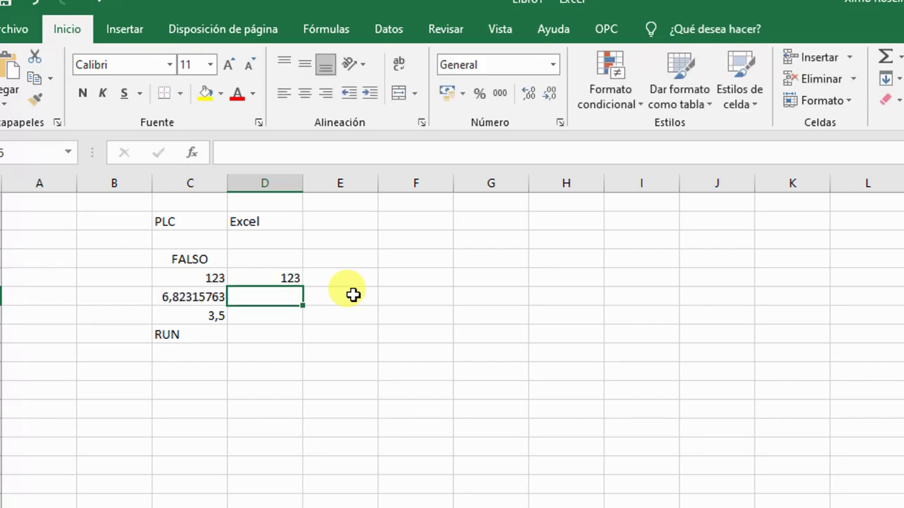
left_click(221, 280)
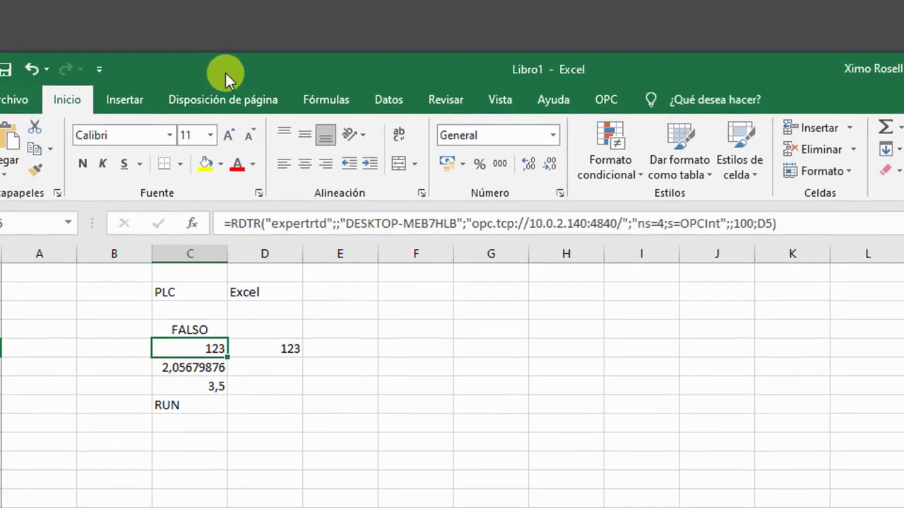
Step: Move the workbook aside, modify OPCInt to 789 in the Sysmac Studio watch list, and return to Excel
left_click_drag(225, 73, 700, 118)
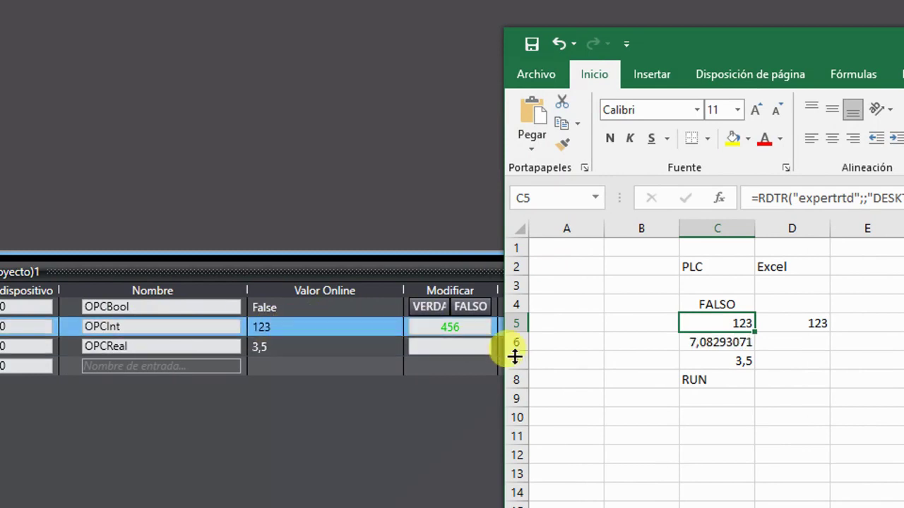
left_click(472, 327)
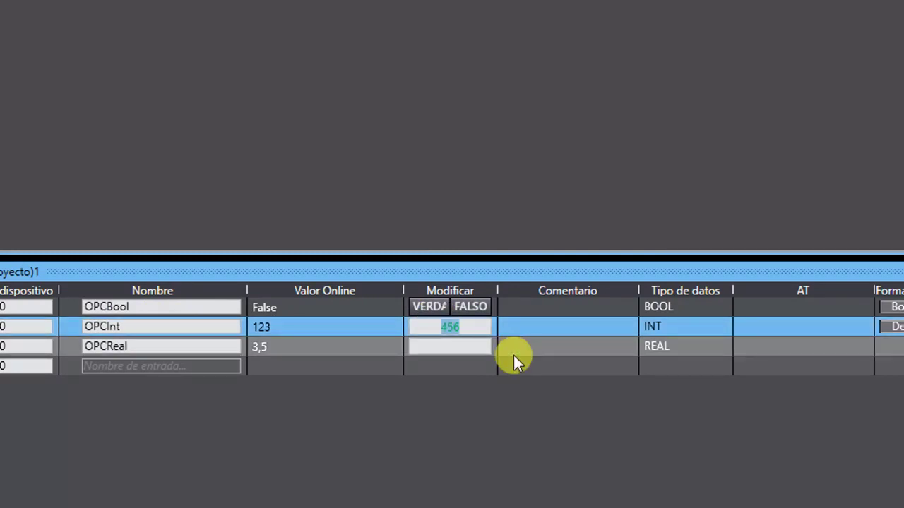
type("789")
key("Return")
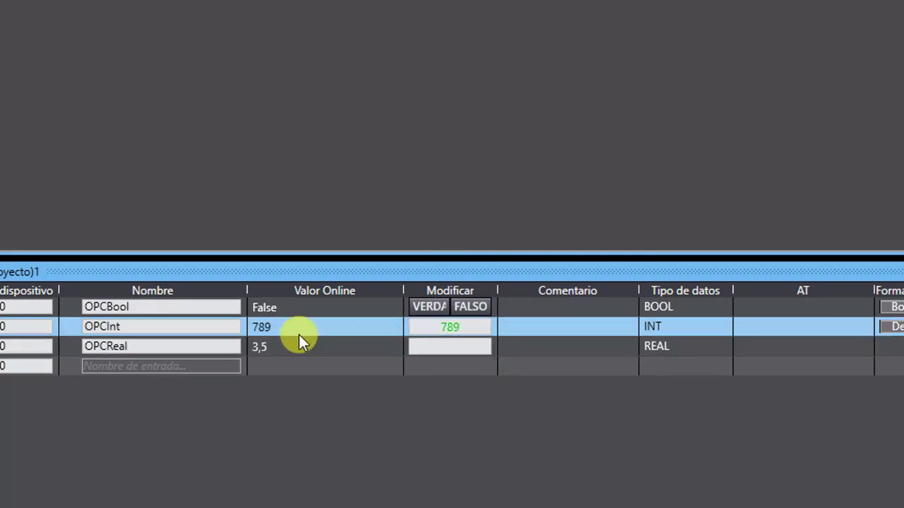
key("alt+Tab")
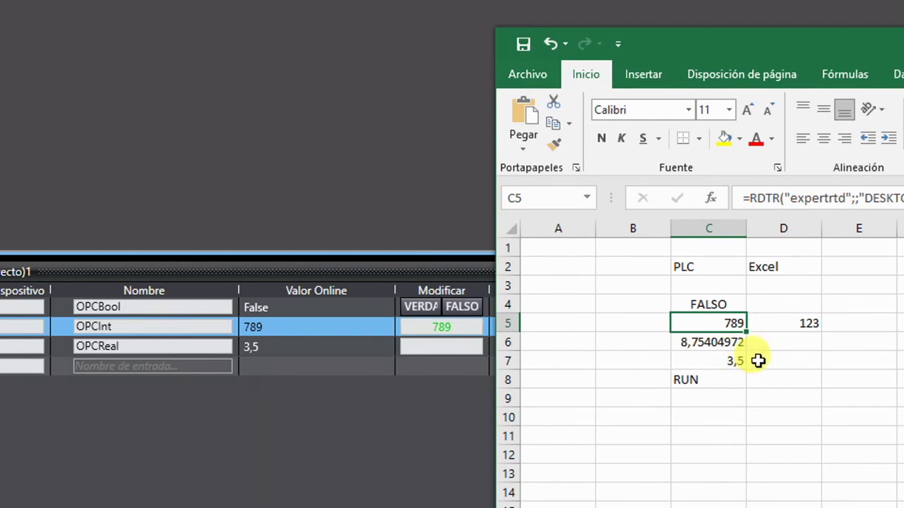
Step: Edit the OPCReal formula in C7 to add D7 as its write value argument
left_click(735, 363)
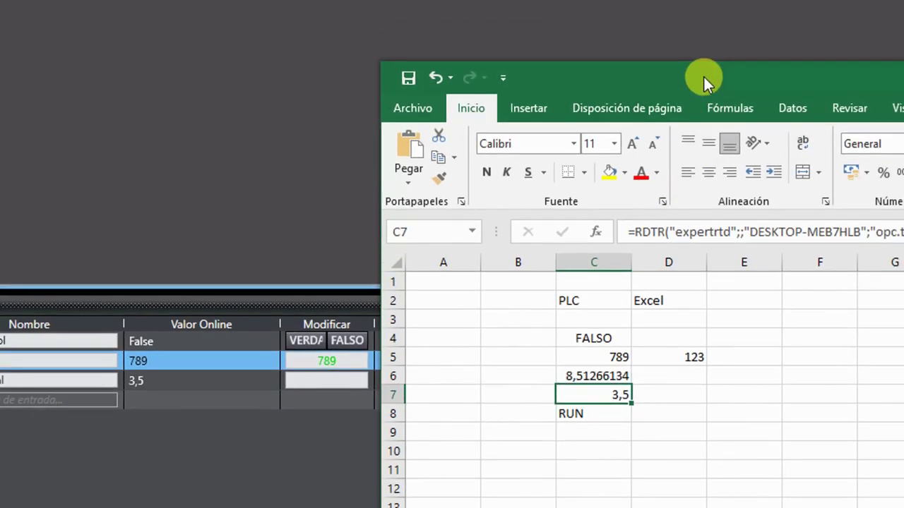
left_click_drag(716, 43, 412, 19)
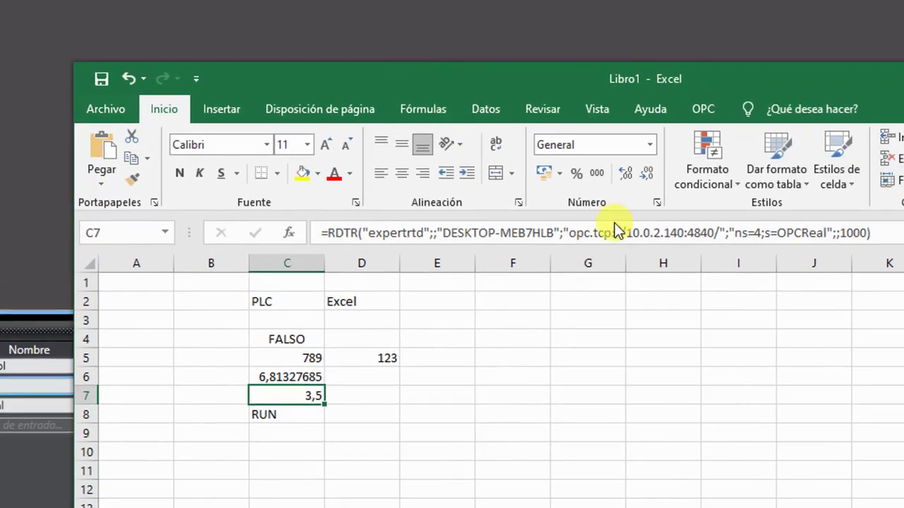
left_click(771, 233)
type(";")
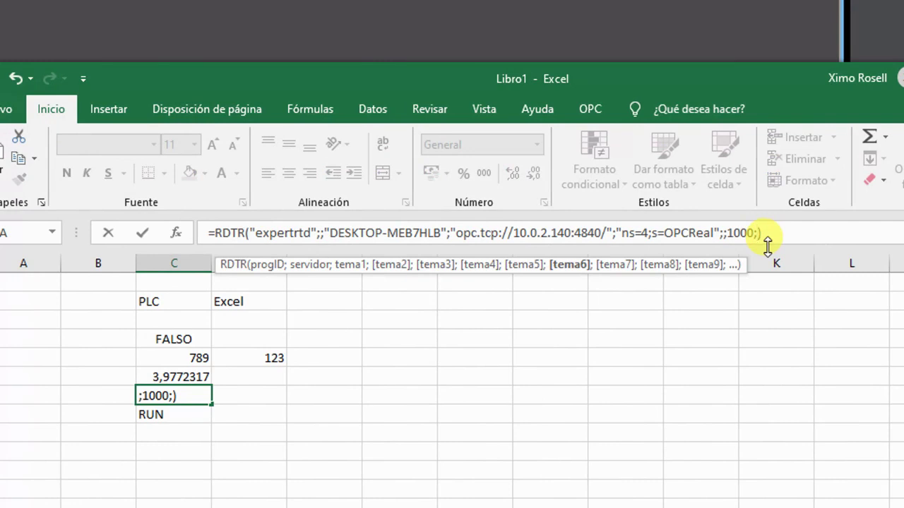
left_click(269, 397)
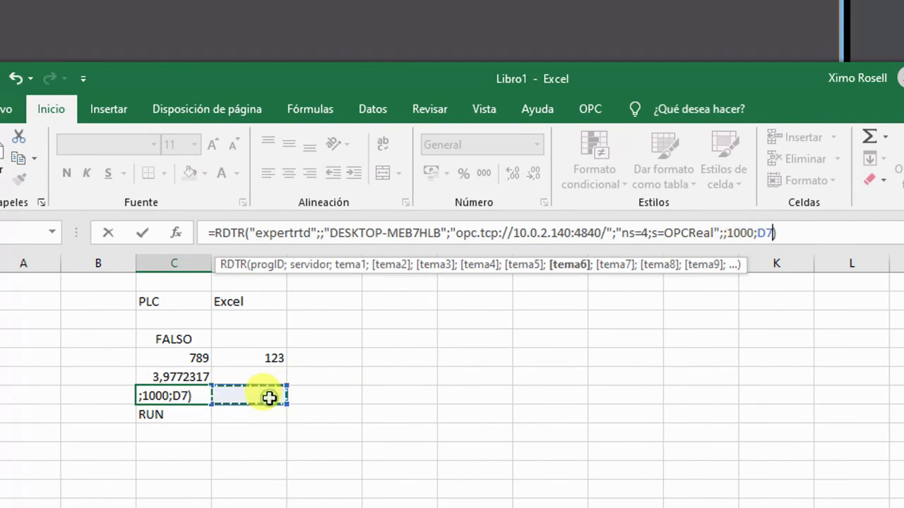
key("Return")
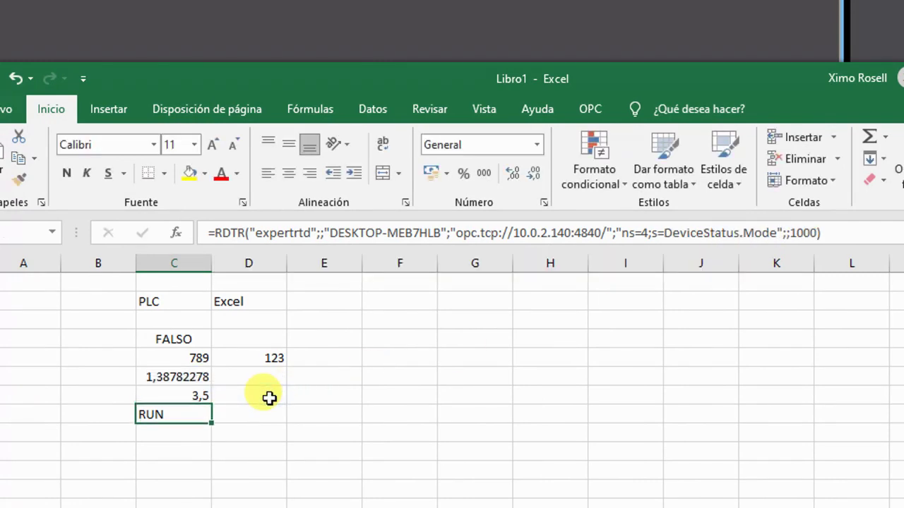
Step: Enter 45,6 in D7 to write it to OPCReal
left_click(269, 397)
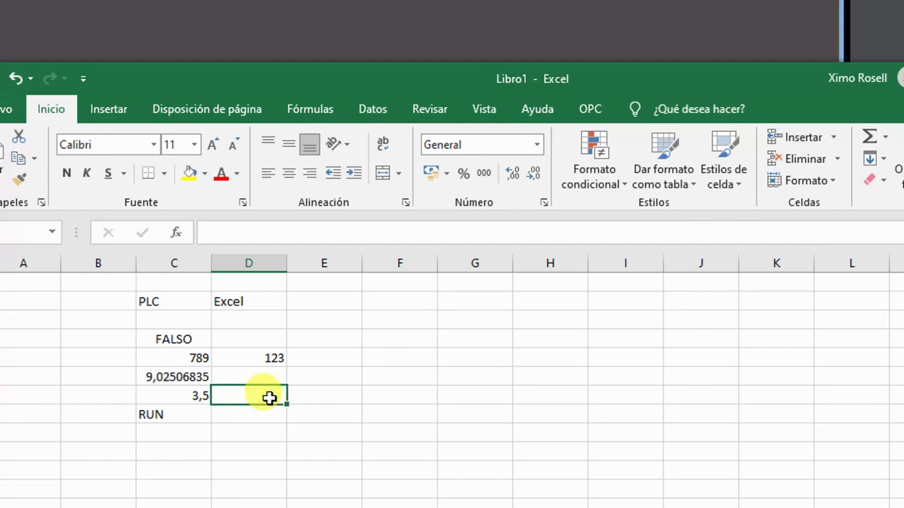
type("45,6")
key("Return")
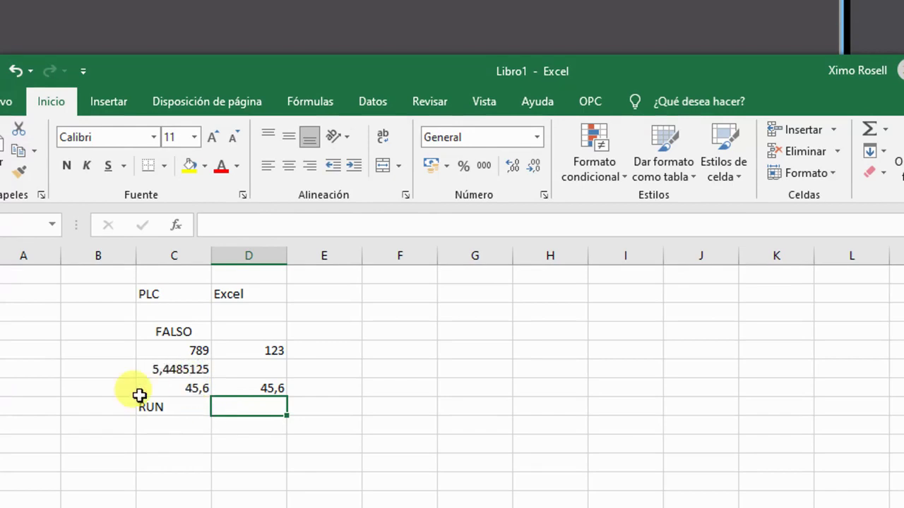
Step: Switch to Sysmac Studio, modify OPCReal to 3,567 in the watch list, and return to Excel
key("alt+Tab")
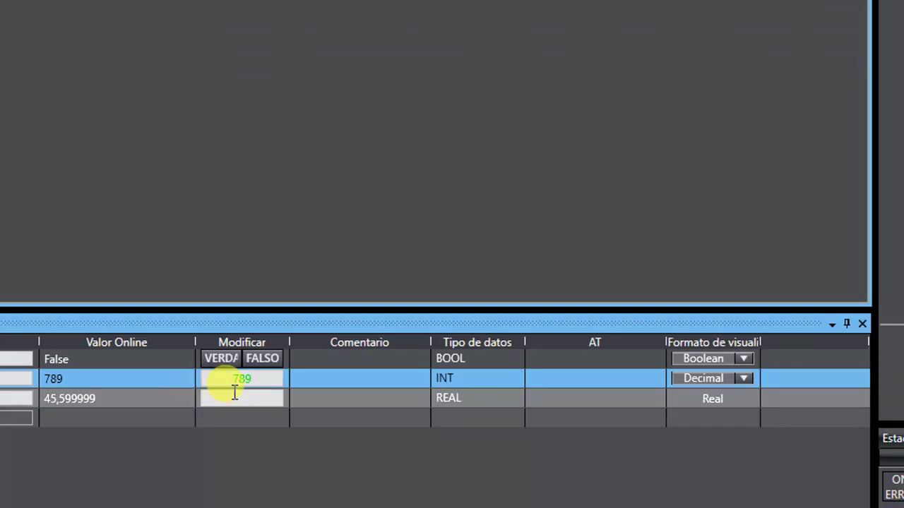
left_click(186, 385)
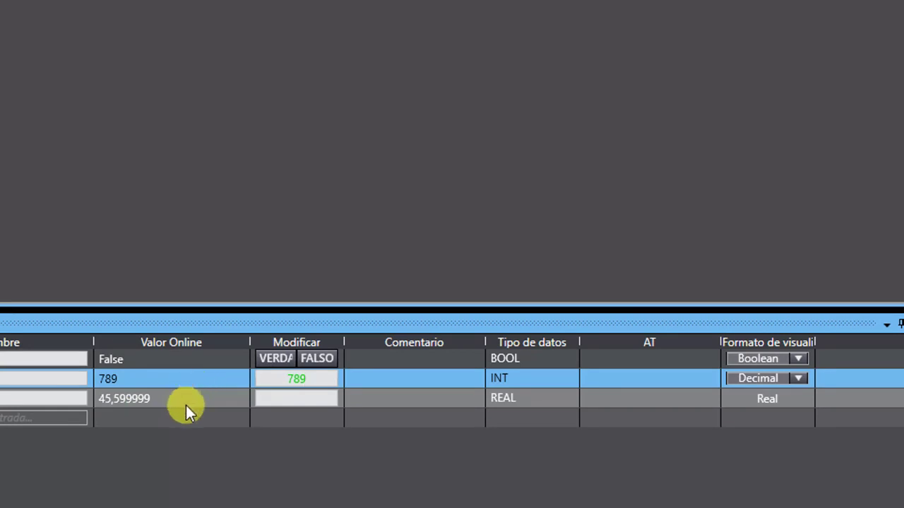
left_click(283, 400)
type("3,567")
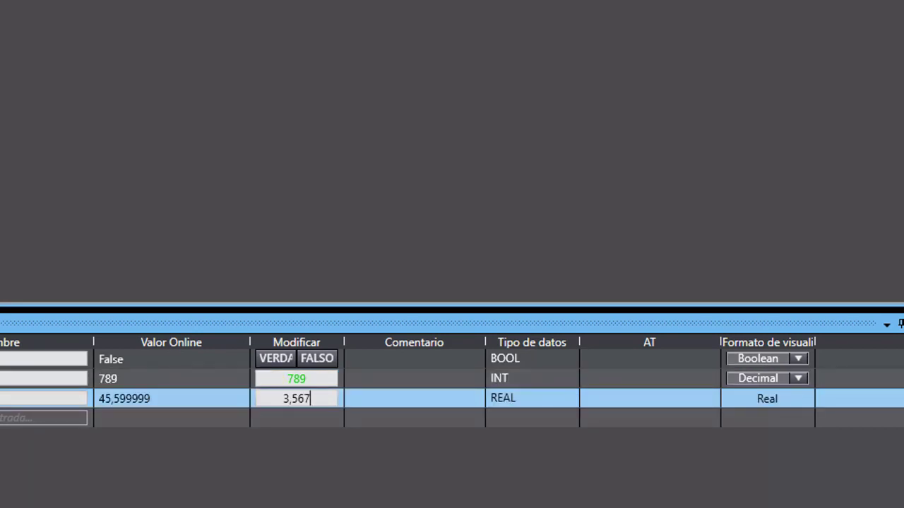
key("Return")
key("alt+Tab")
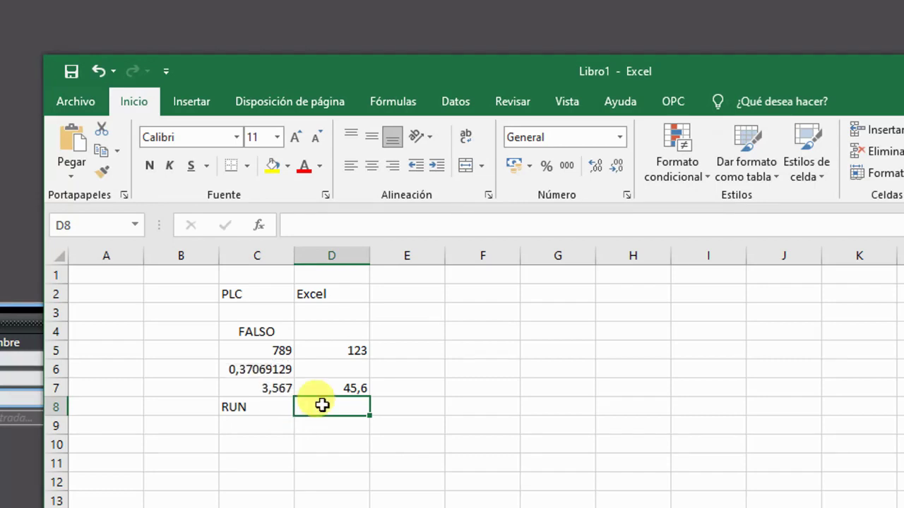
Step: Check the linked OPCReal cell C7, and enter 23,6 in D7 to write it to the PLC
left_click(280, 388)
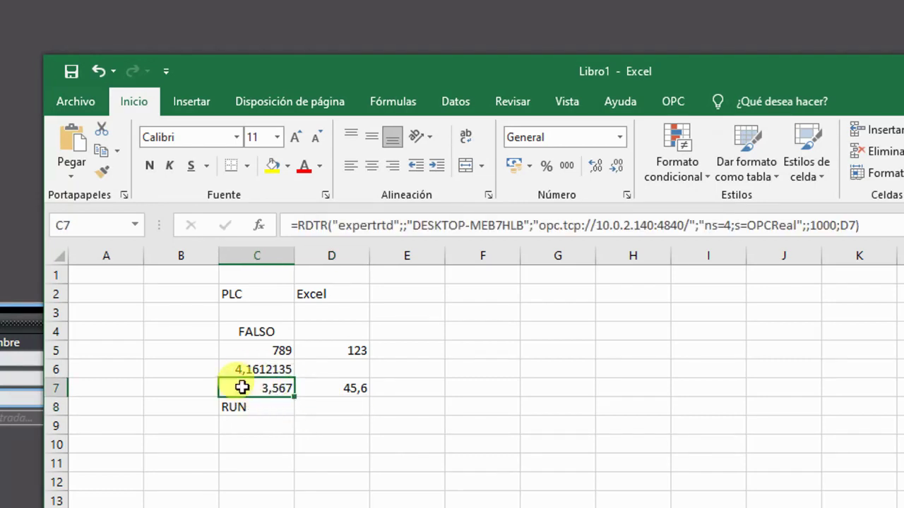
left_click(353, 389)
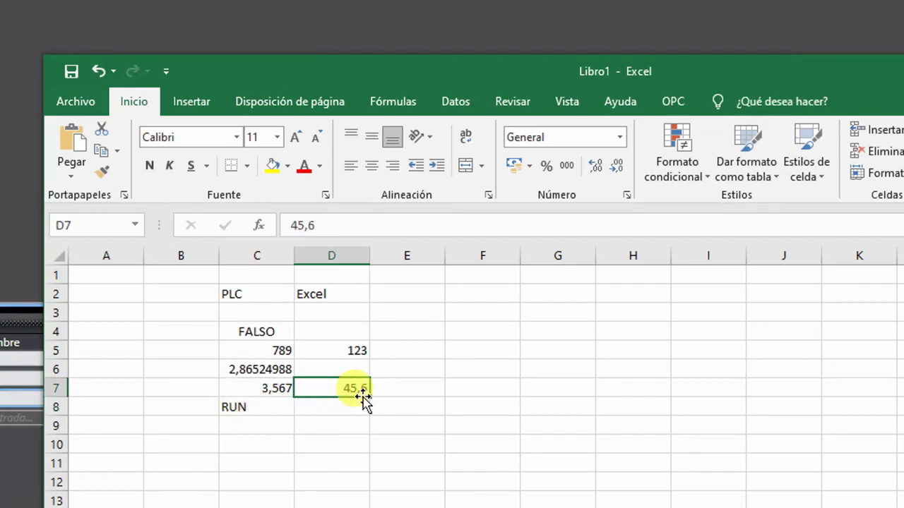
type("23,")
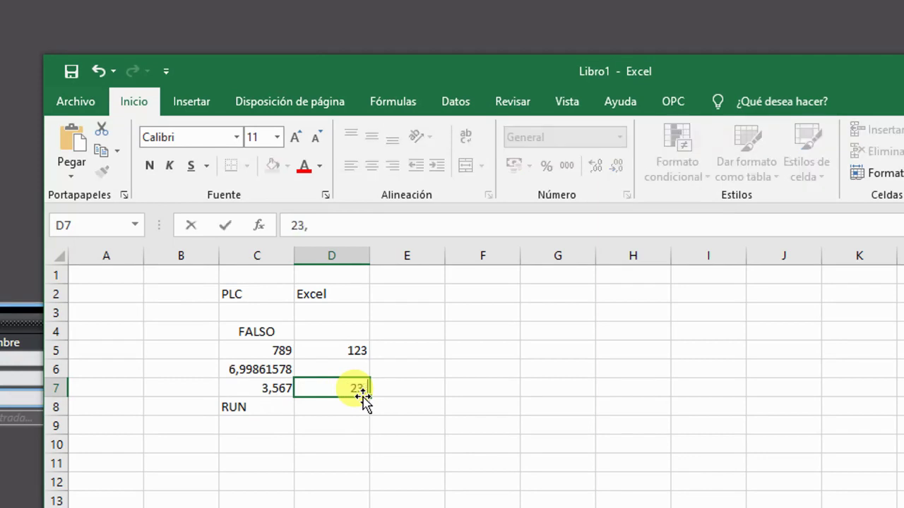
type("6")
key("Return")
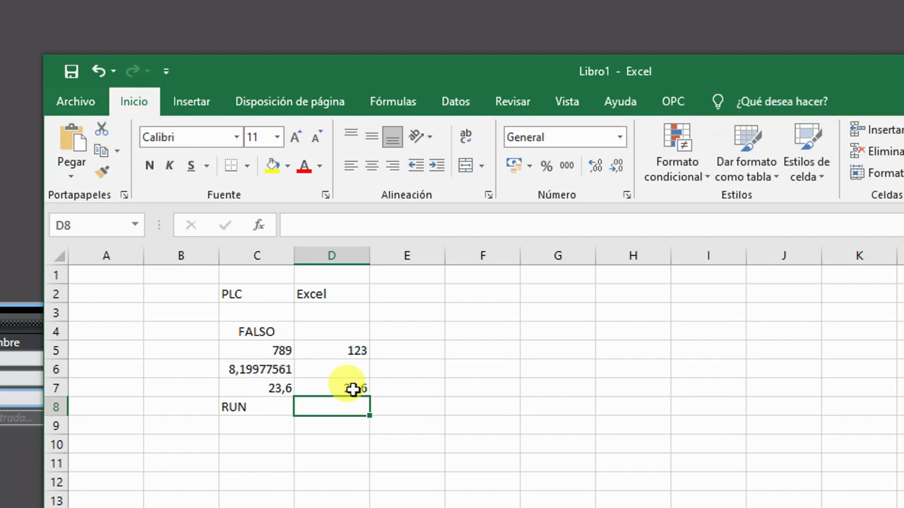
left_click(343, 349)
left_click(357, 394)
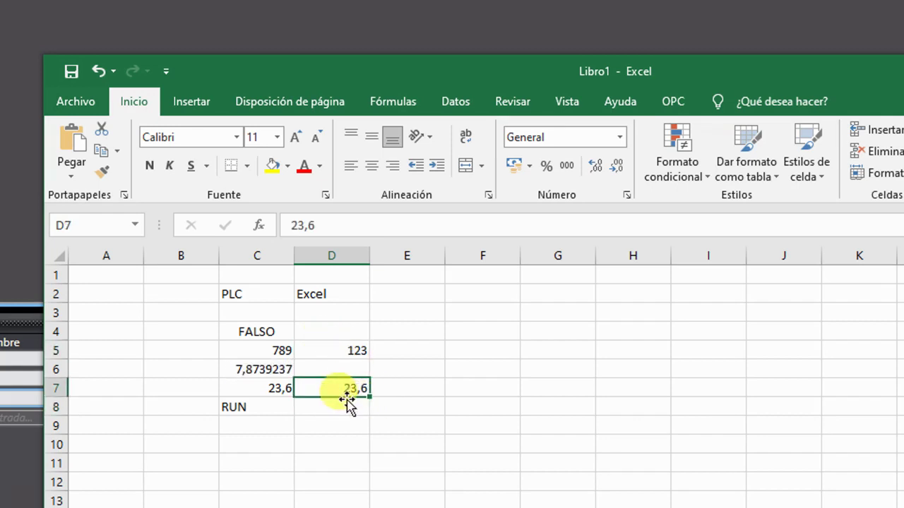
Step: Edit the OPCBool formula in C4 to add D4 as its write value argument, and widen column C slightly
left_click(323, 333)
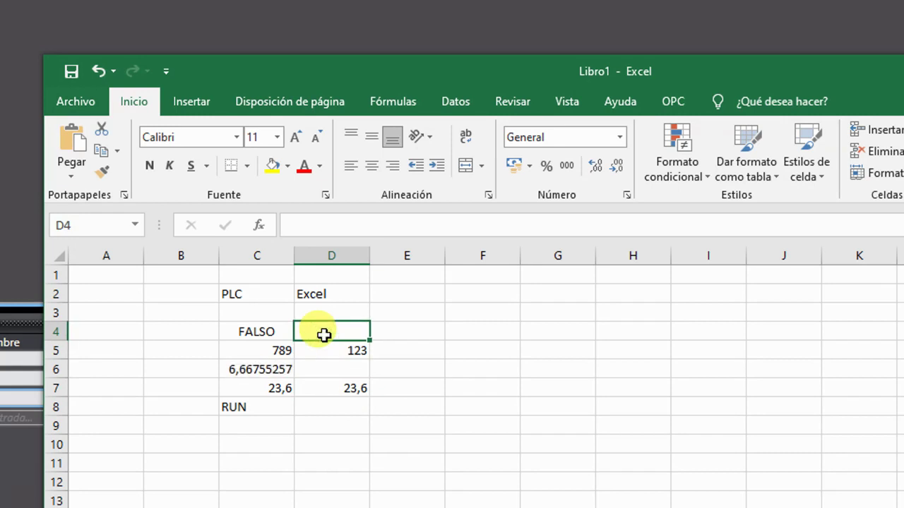
left_click(262, 331)
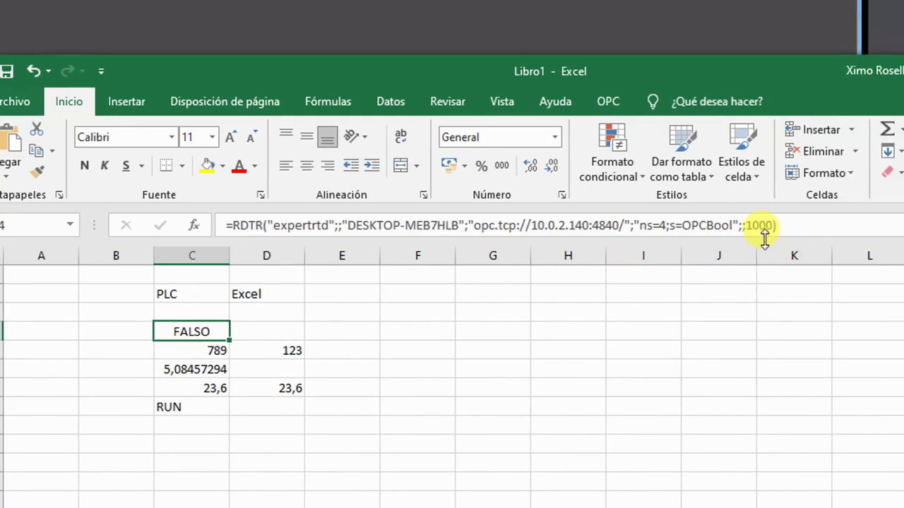
left_click(842, 226)
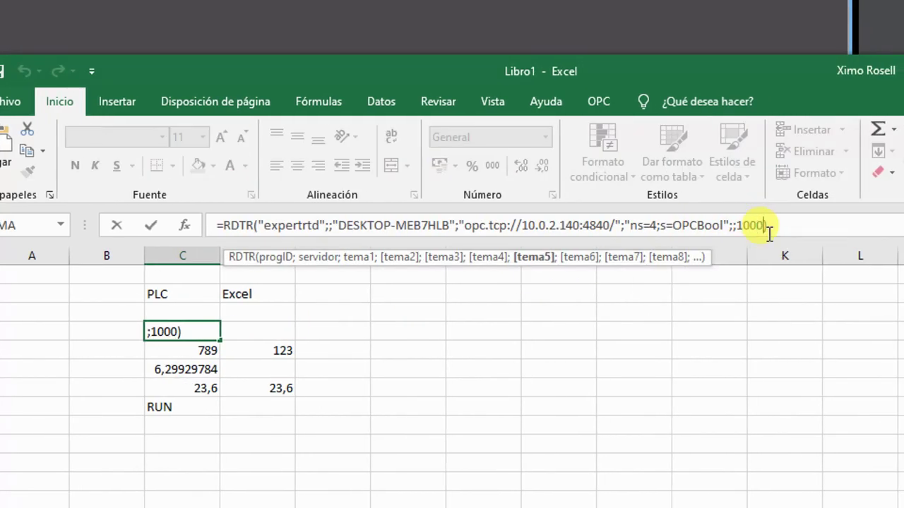
type(";")
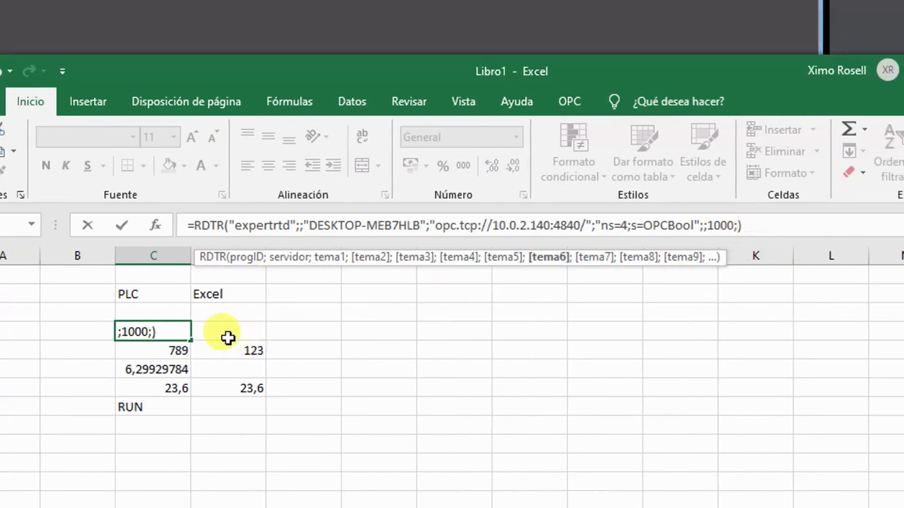
left_click(257, 337)
key("Return")
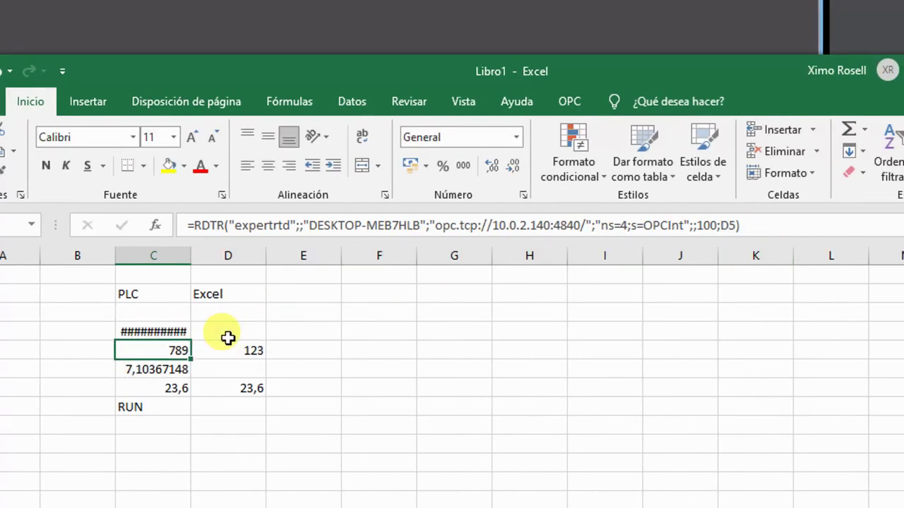
left_click_drag(192, 255, 203, 256)
Step: Enter 0 in D4 to write it to OPCBool, replace it with 1, and reposition the workbook window
left_click(240, 323)
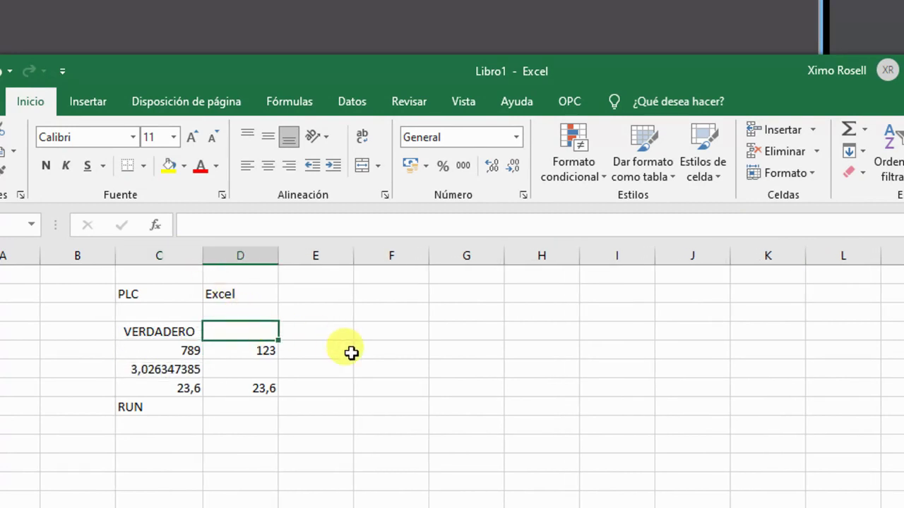
type("0")
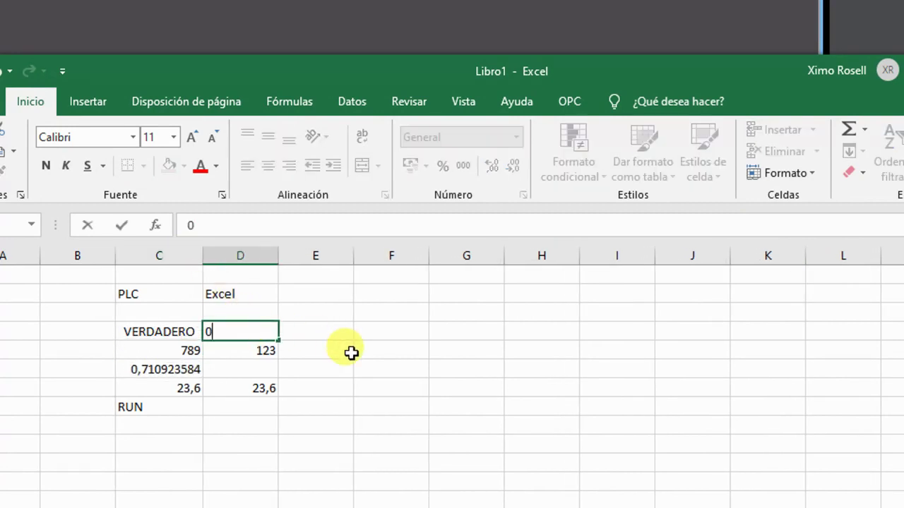
key("Return")
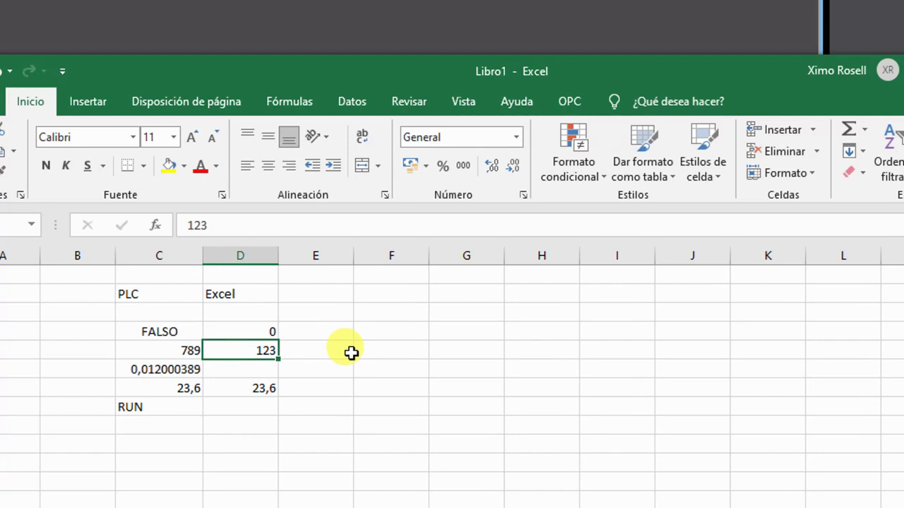
key("Up")
type("1")
key("Return")
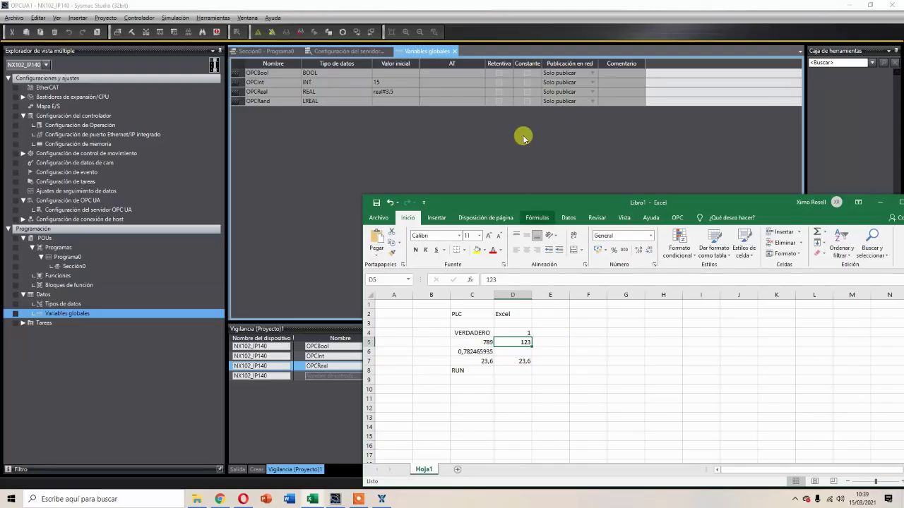
left_click_drag(602, 209, 589, 191)
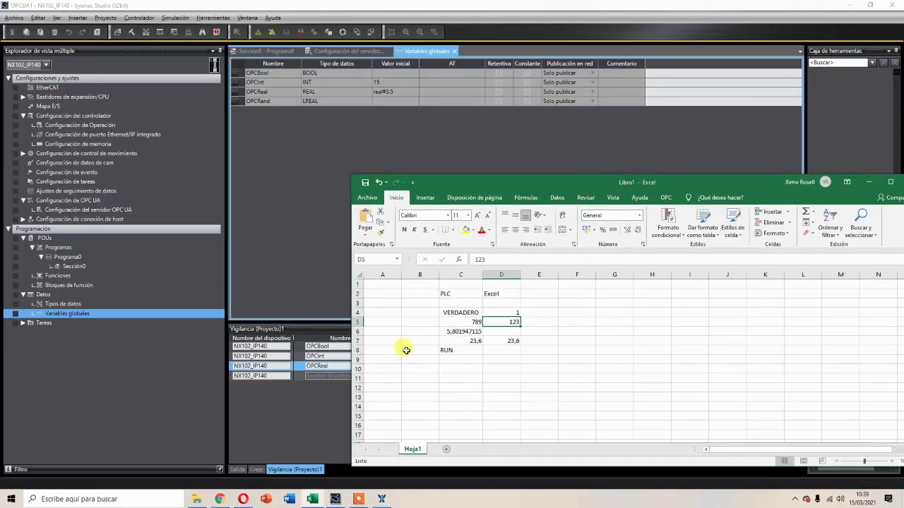